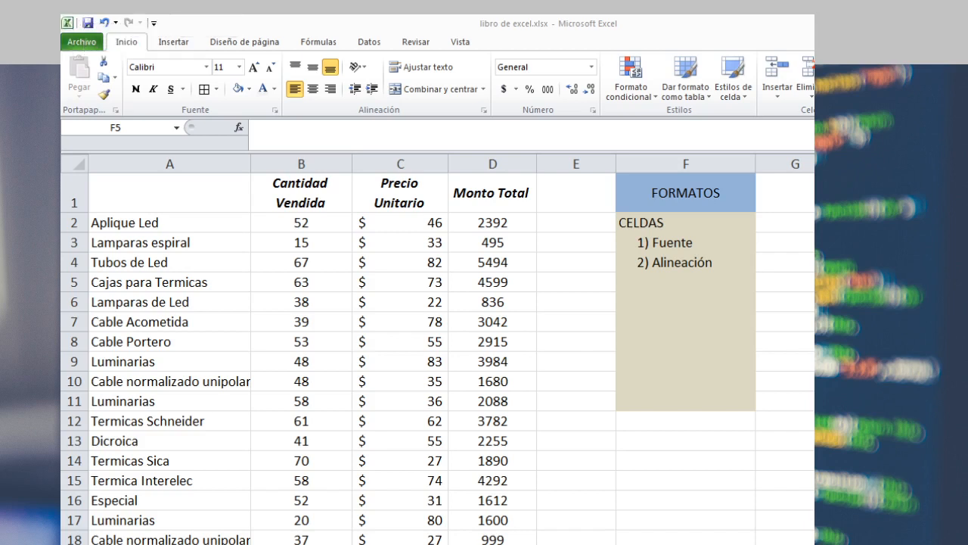
Add the entry "3)Número/Datos" in F5, below "2) Alineación" in the FORMATOS list
{"action": "left_click", "coordinate": [685, 244]}
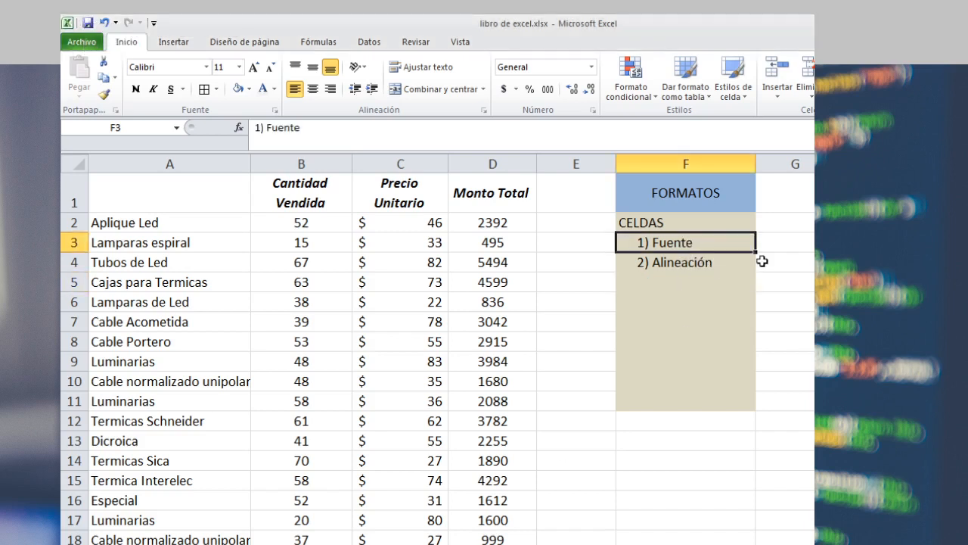
{"action": "left_click", "coordinate": [655, 262]}
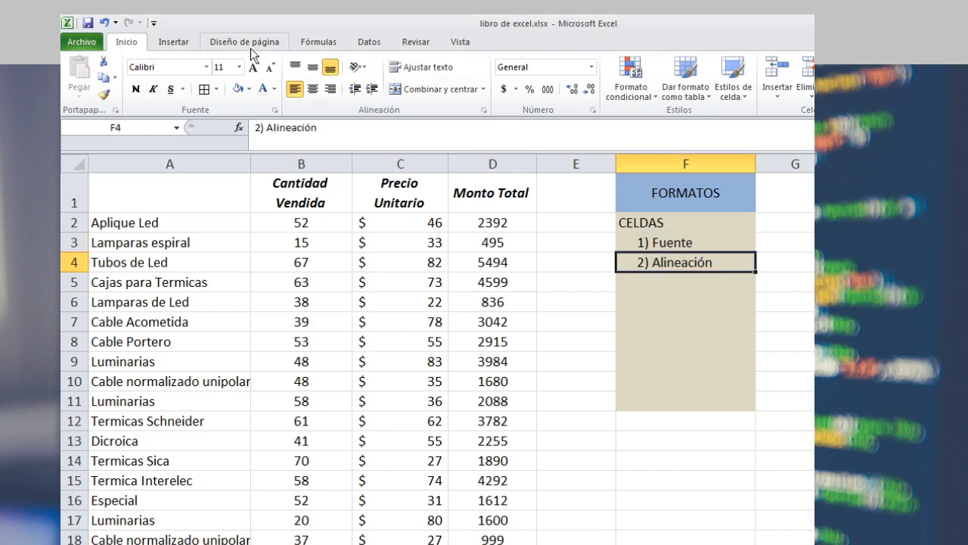
{"action": "left_click", "coordinate": [704, 283]}
{"action": "type", "text": "3"}
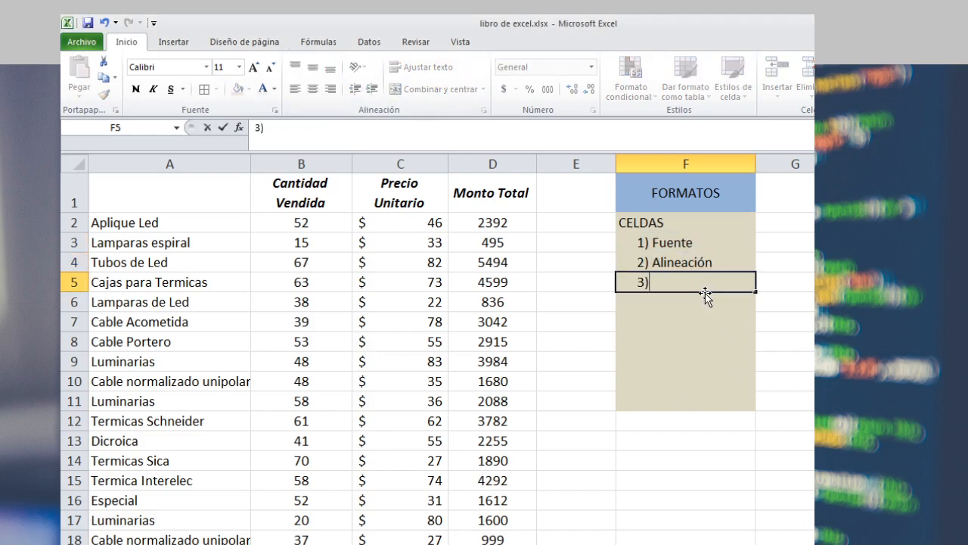
{"action": "type", "text": ")Número"}
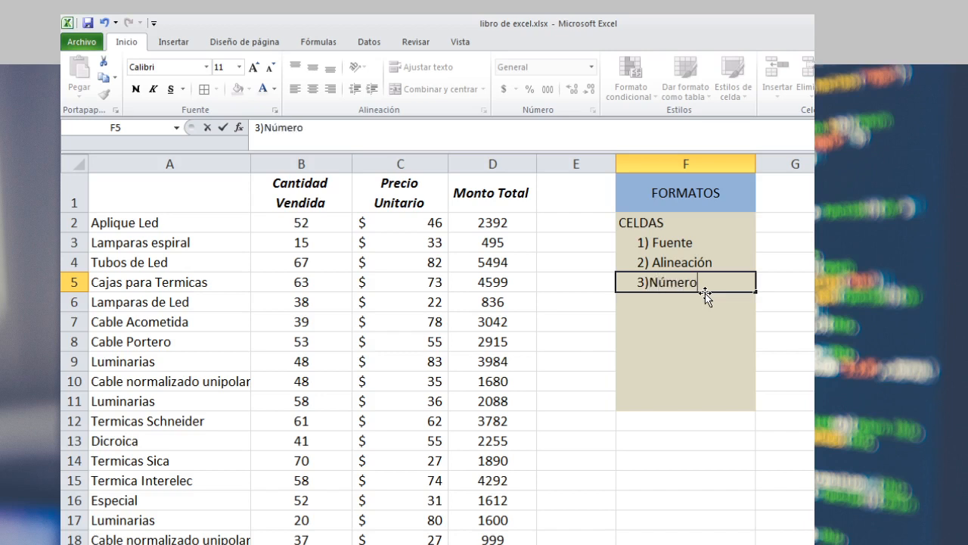
{"action": "type", "text": "/Datos"}
{"action": "key", "text": "Return"}
{"action": "left_click", "coordinate": [703, 287]}
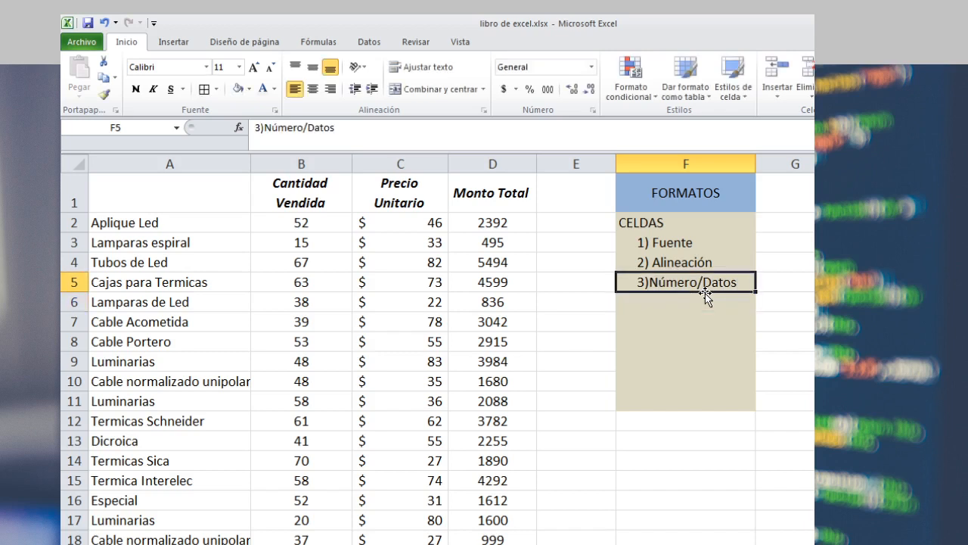
{"action": "left_click", "coordinate": [623, 361]}
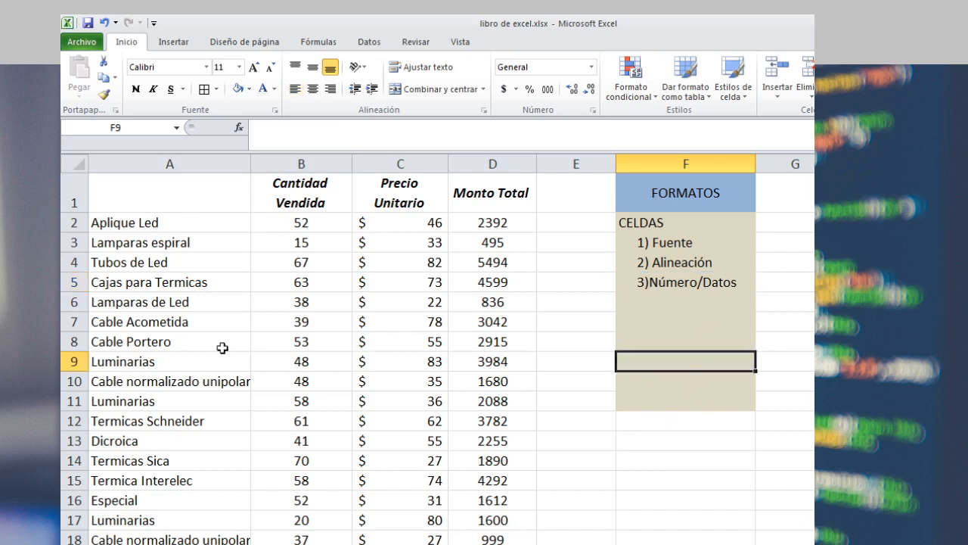
Enter the header "Artículos" in A1 above the product names
{"action": "left_click_drag", "start_coordinate": [182, 228], "coordinate": [309, 396]}
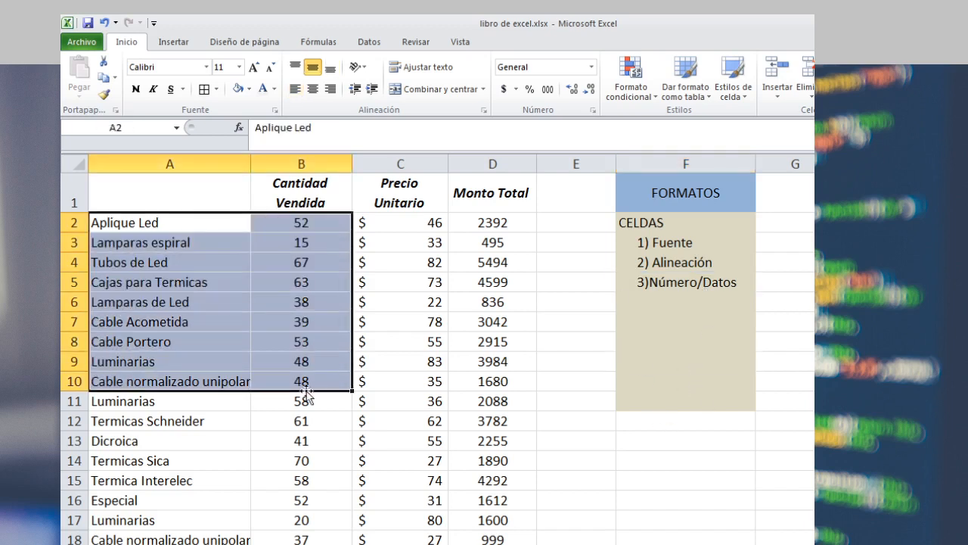
{"action": "left_click", "coordinate": [227, 197]}
{"action": "type", "text": "Artículos"}
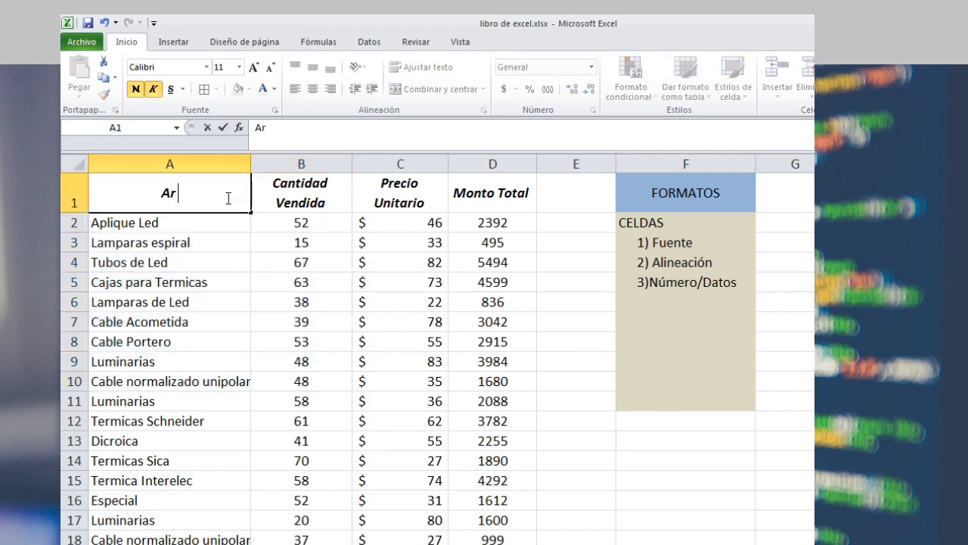
{"action": "key", "text": "Return"}
{"action": "key", "text": "Up"}
{"action": "key", "text": "Right"}
{"action": "key", "text": "Right"}
{"action": "key", "text": "Right"}
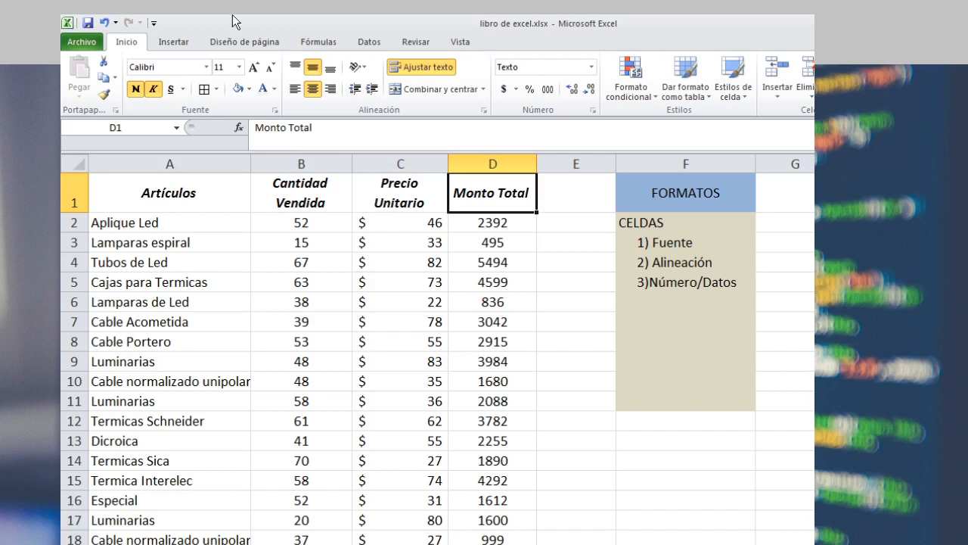
Examine the amounts in the Monto Total column and the number format assigned to them
{"action": "left_click", "coordinate": [463, 230]}
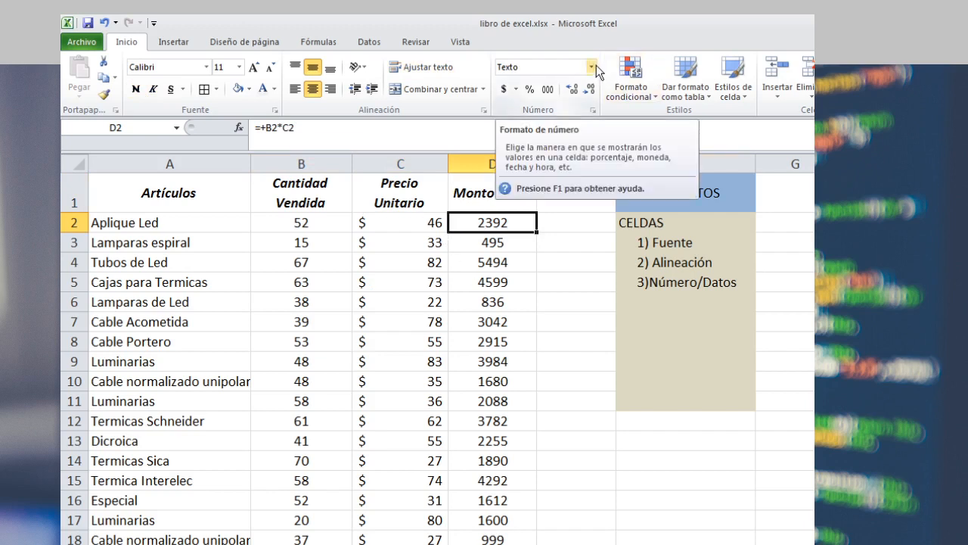
{"action": "left_click", "coordinate": [502, 321]}
{"action": "left_click", "coordinate": [508, 229]}
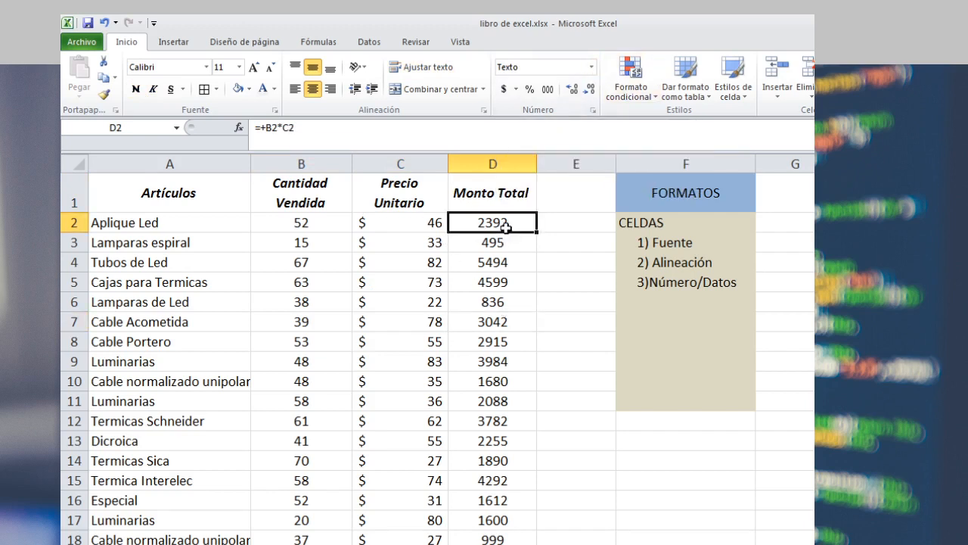
{"action": "left_click", "coordinate": [512, 241]}
{"action": "left_click", "coordinate": [507, 227]}
{"action": "left_click", "coordinate": [510, 300]}
{"action": "left_click_drag", "start_coordinate": [510, 221], "coordinate": [491, 543]}
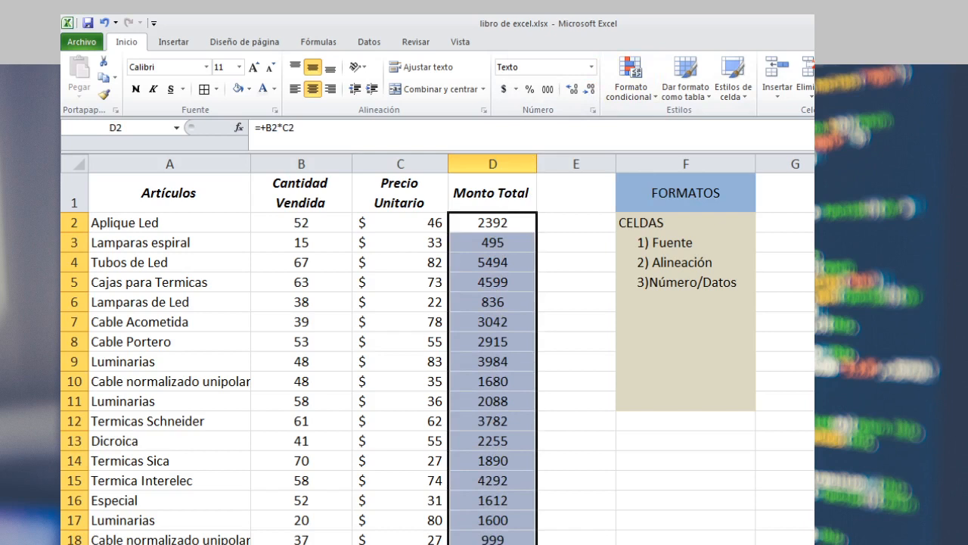
{"action": "left_click", "coordinate": [492, 543]}
Fill the Aplique Led row, A2:D2, with a light red theme color
{"action": "left_click_drag", "start_coordinate": [204, 224], "coordinate": [462, 230]}
{"action": "left_click", "coordinate": [251, 89]}
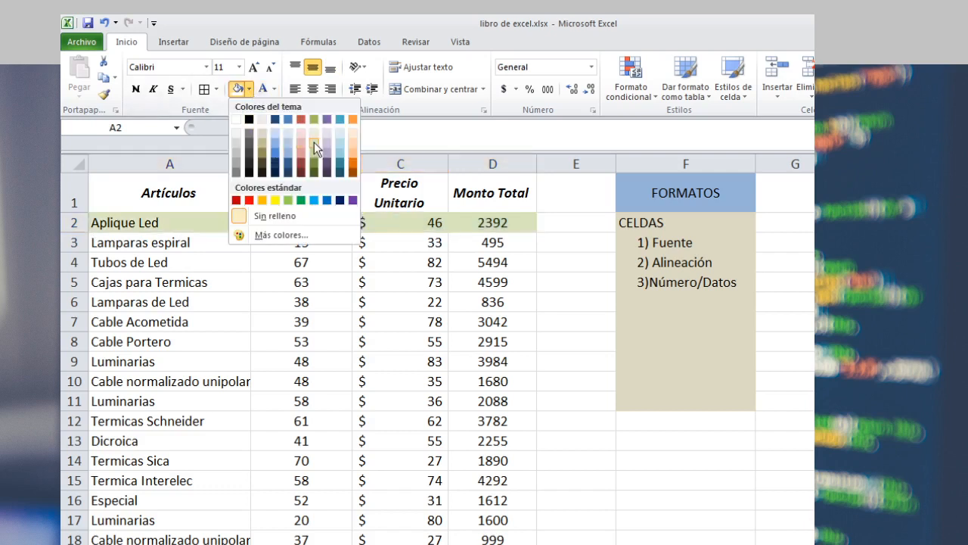
{"action": "left_click", "coordinate": [302, 136]}
{"action": "left_click", "coordinate": [327, 279]}
Apply the Moneda number format to the Aplique Led total in D2 and widen column D slightly
{"action": "left_click", "coordinate": [486, 225]}
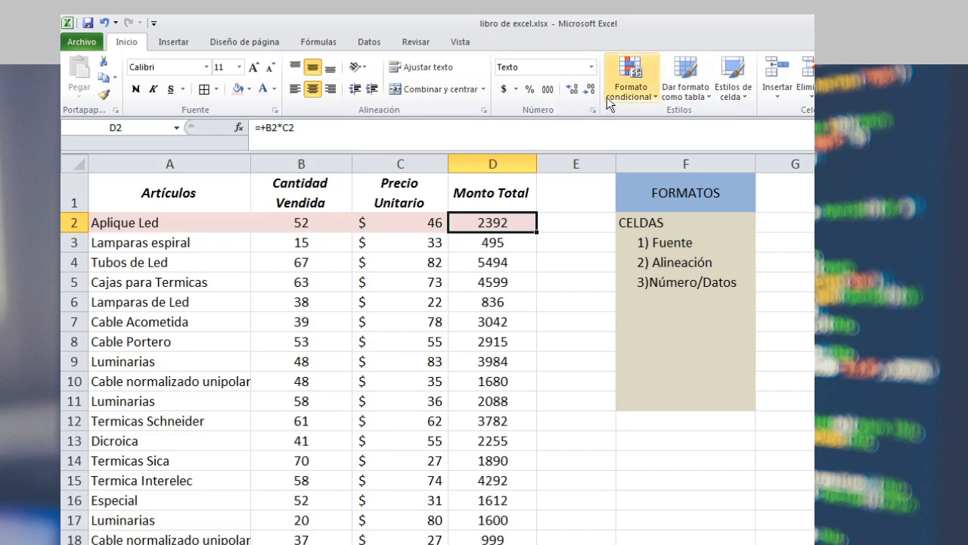
{"action": "left_click", "coordinate": [593, 68]}
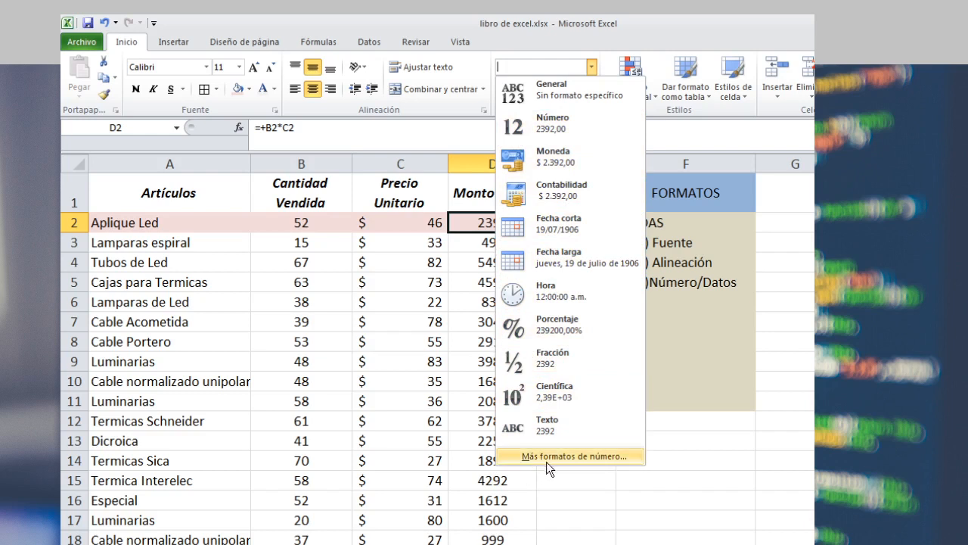
{"action": "left_click", "coordinate": [569, 160]}
{"action": "left_click", "coordinate": [511, 248]}
{"action": "left_click", "coordinate": [513, 225]}
{"action": "left_click_drag", "start_coordinate": [537, 160], "coordinate": [557, 162]}
{"action": "left_click", "coordinate": [523, 243]}
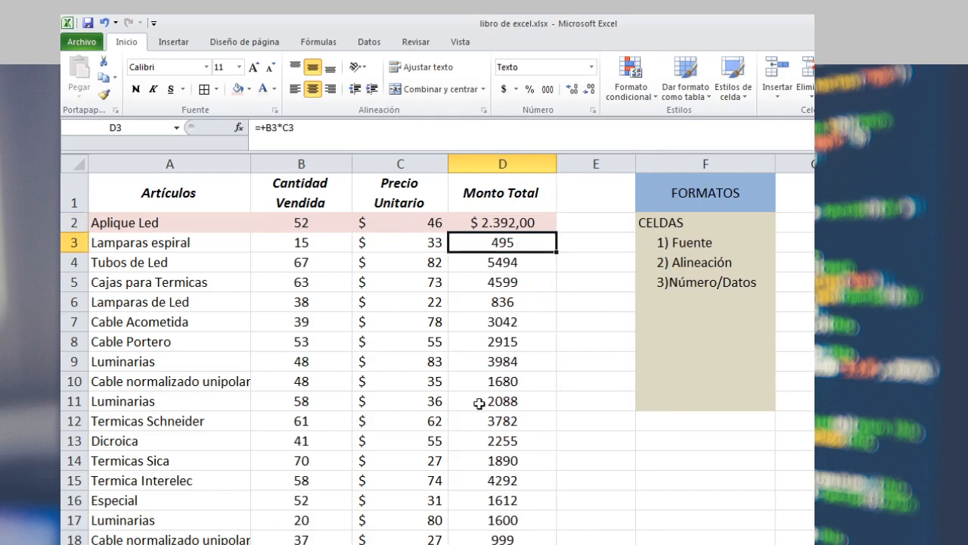
{"action": "left_click", "coordinate": [547, 343]}
{"action": "left_click", "coordinate": [522, 257]}
{"action": "left_click", "coordinate": [521, 246]}
{"action": "left_click", "coordinate": [531, 338]}
Fill the Lamparas espiral row, A3:D3, with a light green theme color
{"action": "left_click_drag", "start_coordinate": [226, 240], "coordinate": [502, 242]}
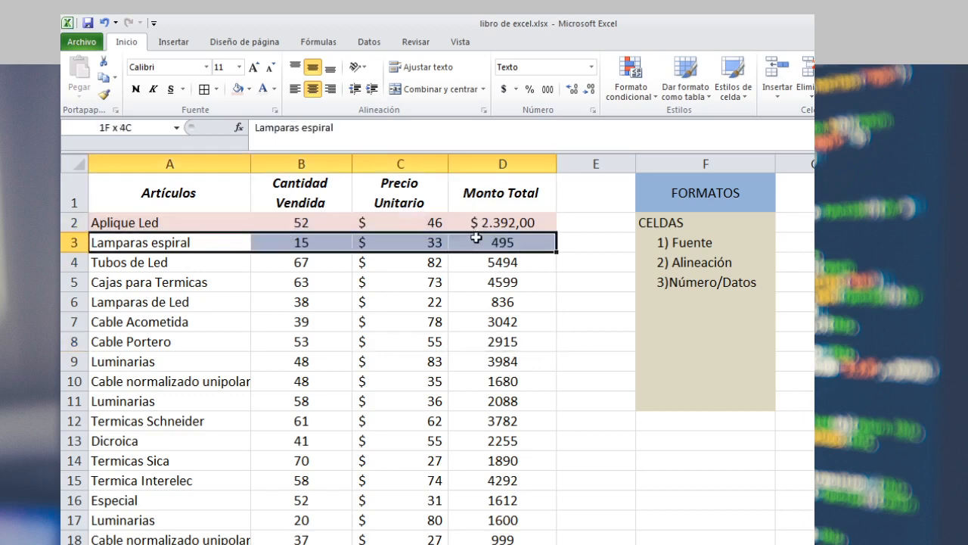
{"action": "left_click", "coordinate": [247, 88]}
{"action": "left_click", "coordinate": [318, 133]}
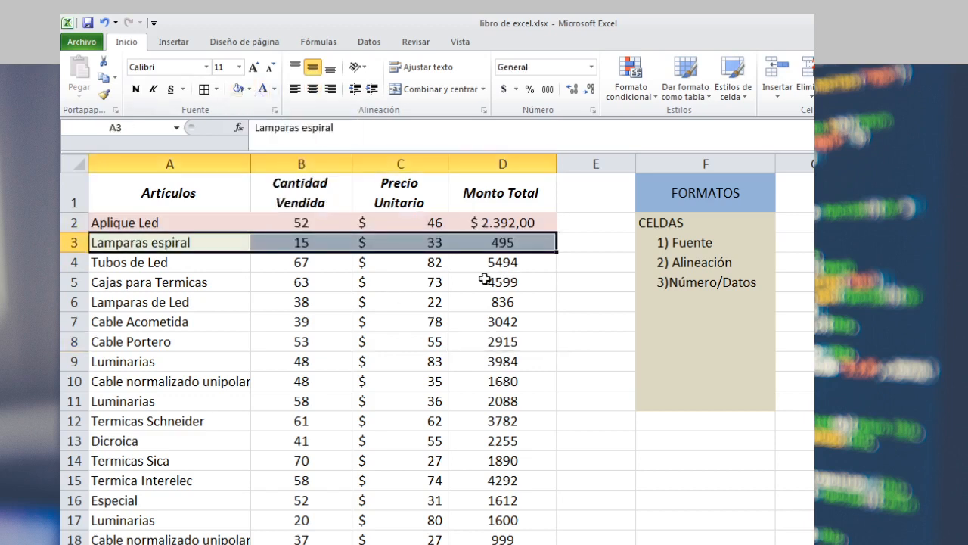
Apply the Contabilidad number format to the Lamparas espiral total in D3
{"action": "left_click", "coordinate": [503, 244]}
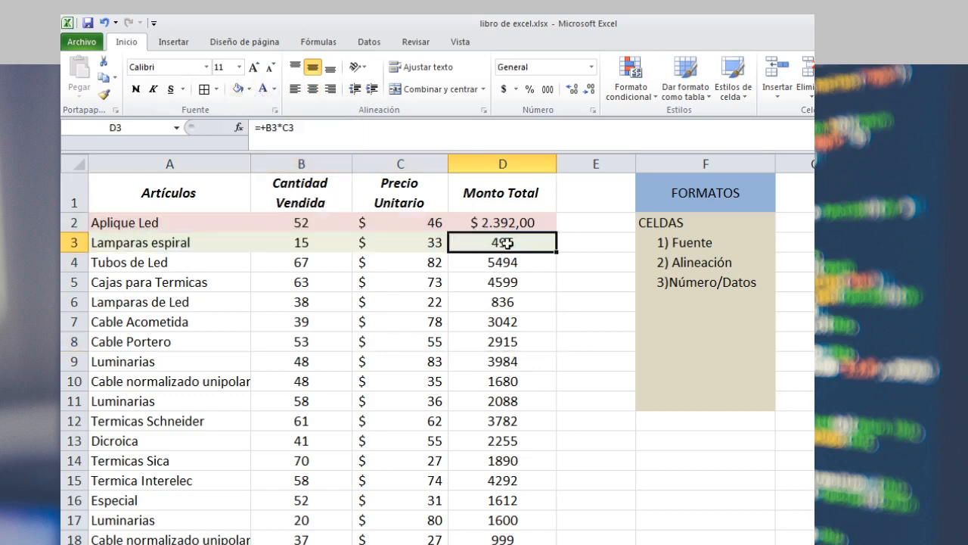
{"action": "left_click", "coordinate": [592, 68]}
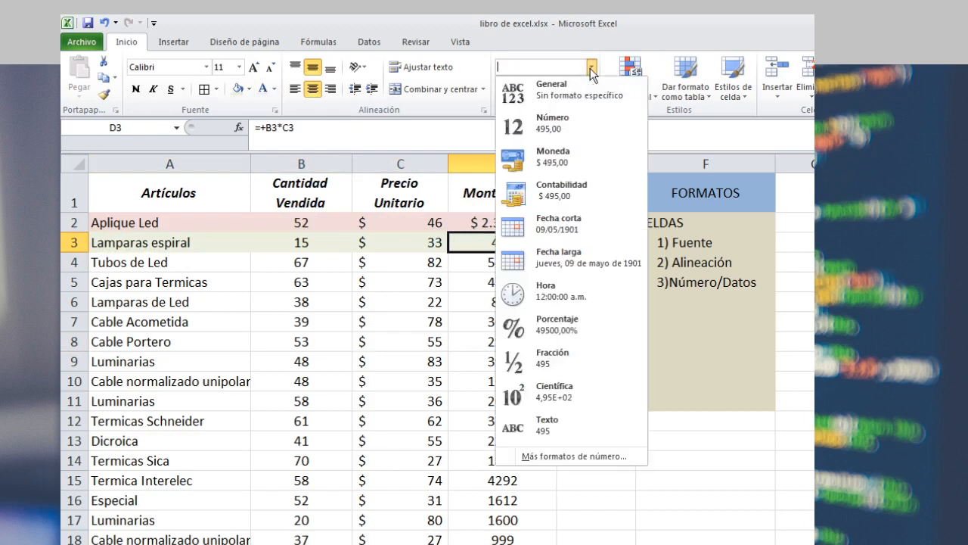
{"action": "left_click", "coordinate": [586, 192]}
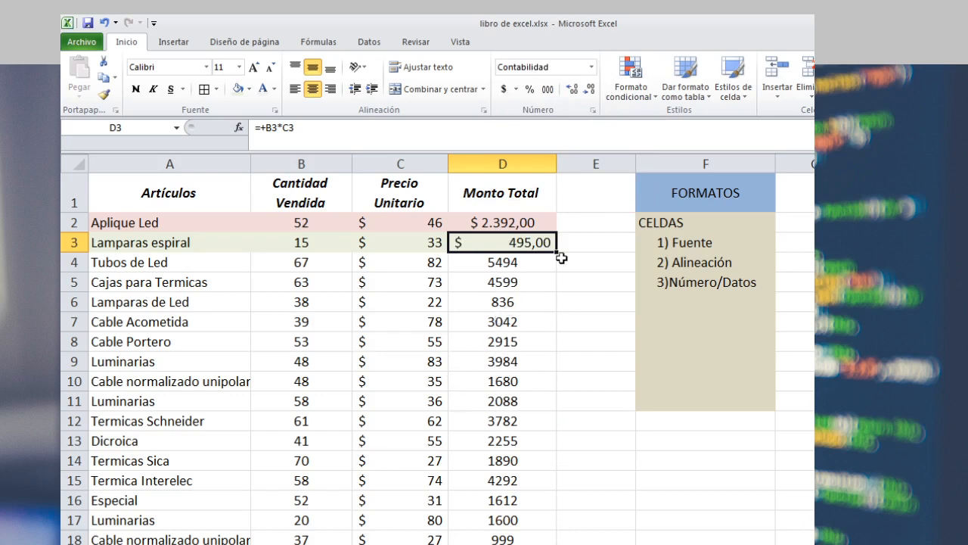
{"action": "left_click", "coordinate": [519, 276]}
{"action": "left_click", "coordinate": [502, 242]}
Widen column D a little and narrow it again to compare symbol placement in the Moneda and Contabilidad formats
{"action": "mouse_move", "coordinate": [557, 163]}
{"action": "left_mouse_down"}
{"action": "mouse_move", "coordinate": [528, 166]}
{"action": "mouse_move", "coordinate": [564, 176]}
{"action": "left_mouse_up"}
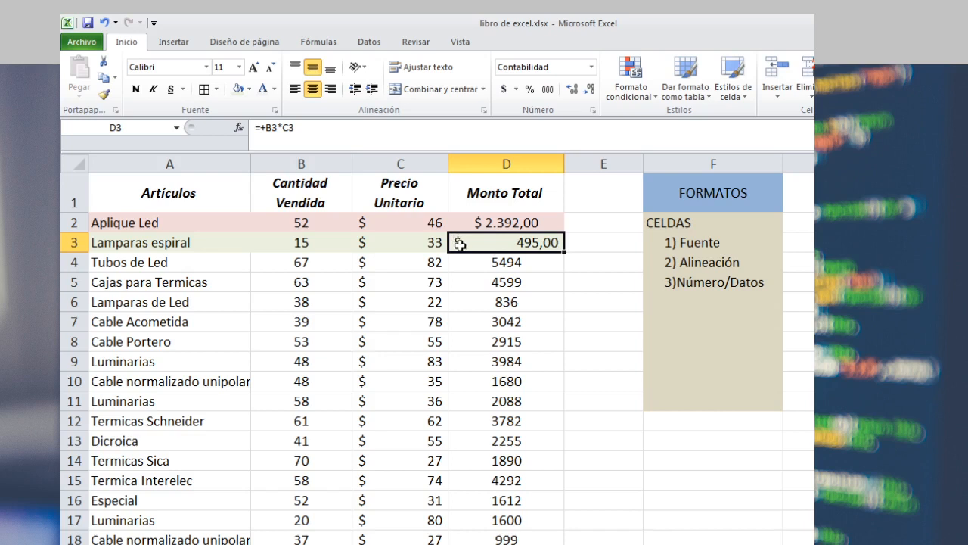
{"action": "left_click", "coordinate": [479, 279]}
{"action": "left_click", "coordinate": [520, 244]}
{"action": "left_click_drag", "start_coordinate": [564, 163], "coordinate": [548, 180]}
{"action": "left_click", "coordinate": [495, 219]}
{"action": "left_click", "coordinate": [527, 246]}
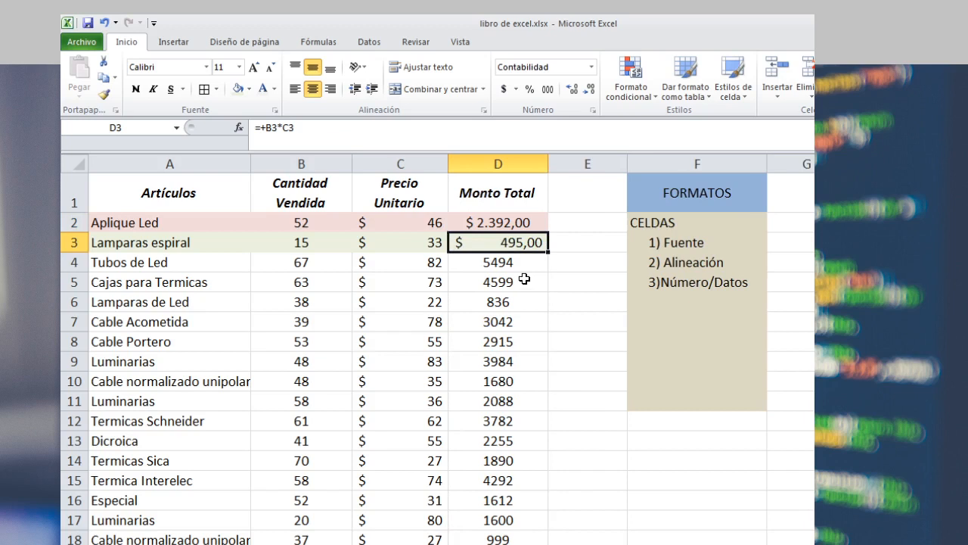
Apply the Contabilidad number format to the totals in D2:D11
{"action": "left_click", "coordinate": [489, 261]}
{"action": "left_click", "coordinate": [490, 246]}
{"action": "left_click_drag", "start_coordinate": [499, 221], "coordinate": [507, 403]}
{"action": "left_click", "coordinate": [593, 67]}
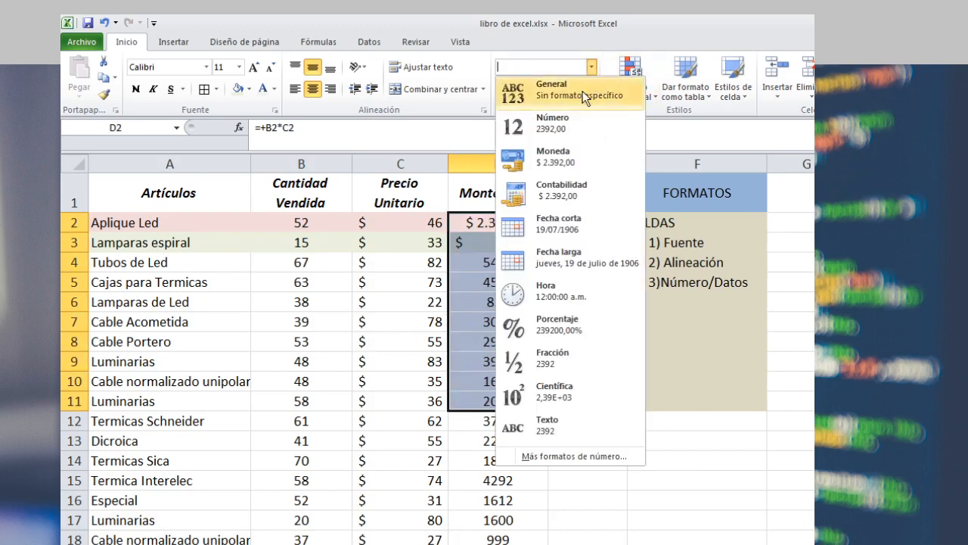
{"action": "left_click", "coordinate": [573, 188]}
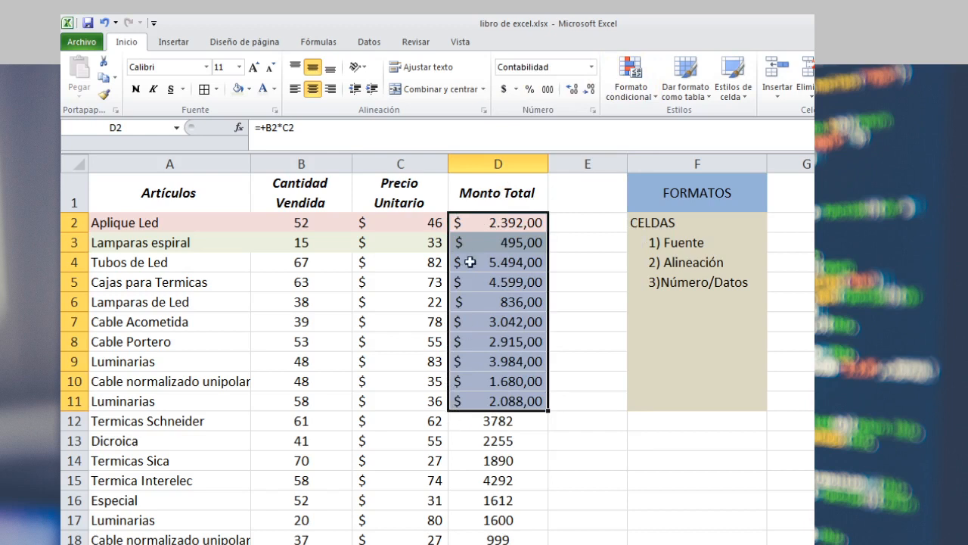
Switch the totals in D2:D11 to the Moneda format and back to Contabilidad to compare them
{"action": "left_click", "coordinate": [592, 66]}
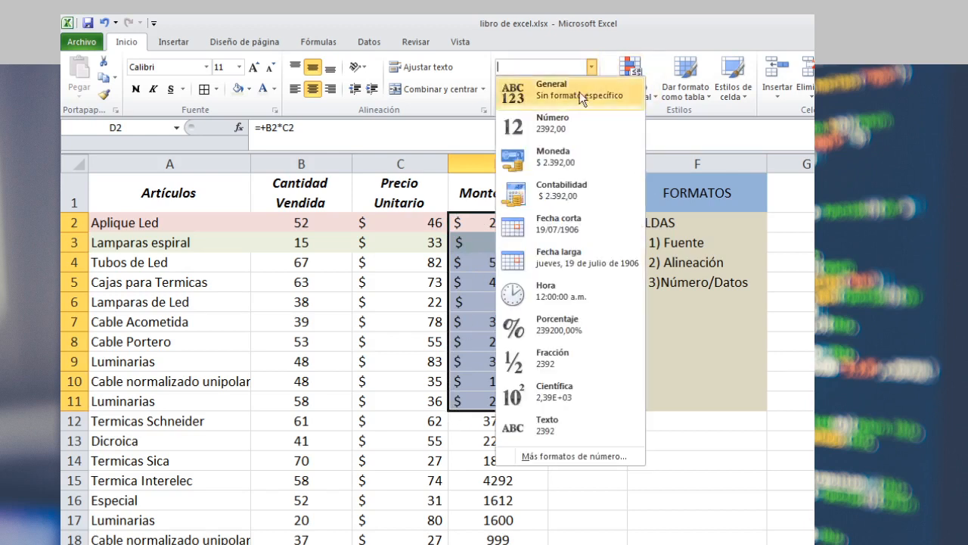
{"action": "left_click", "coordinate": [563, 155]}
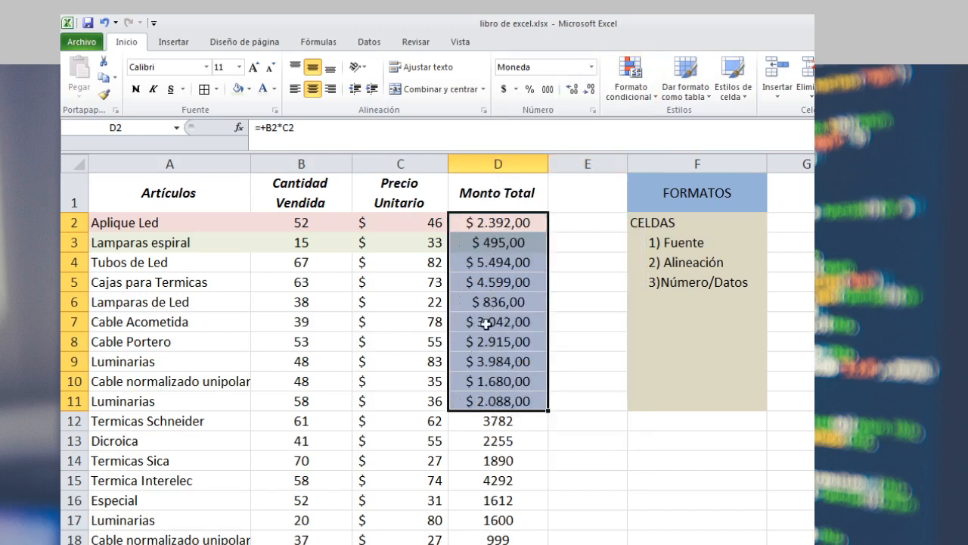
{"action": "left_click", "coordinate": [591, 66]}
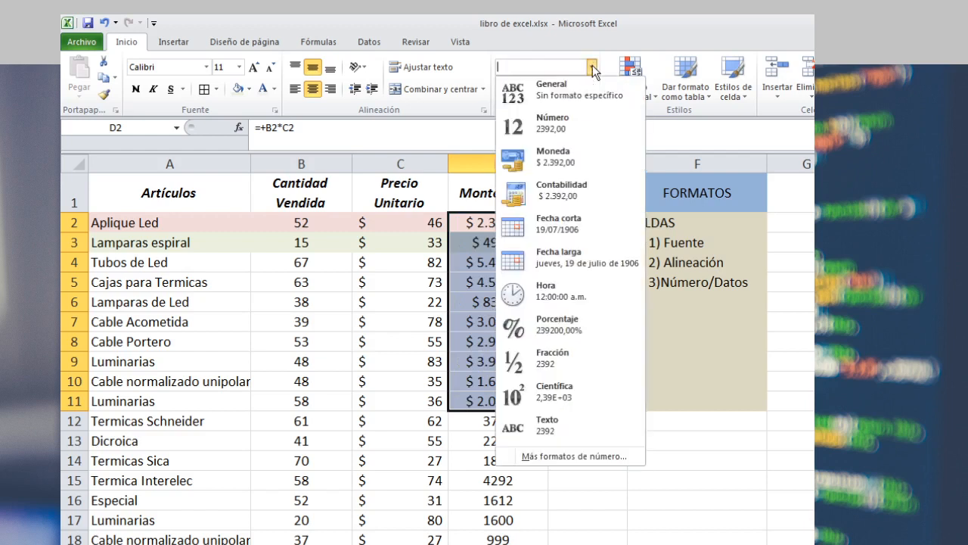
{"action": "left_click", "coordinate": [578, 201]}
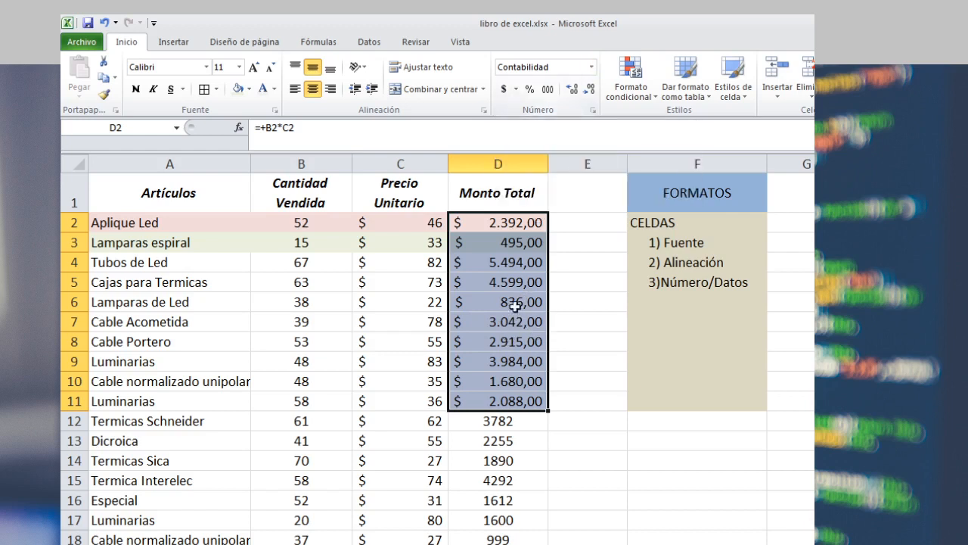
Undo the number format changes made to the totals in D2:D11
{"action": "left_click", "coordinate": [478, 344]}
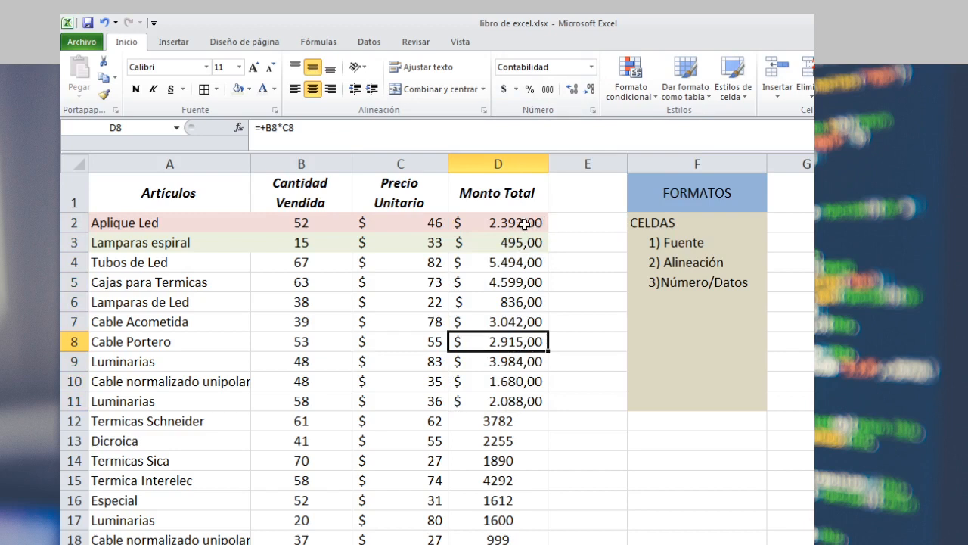
{"action": "left_click_drag", "start_coordinate": [525, 224], "coordinate": [510, 400]}
{"action": "left_click", "coordinate": [516, 342]}
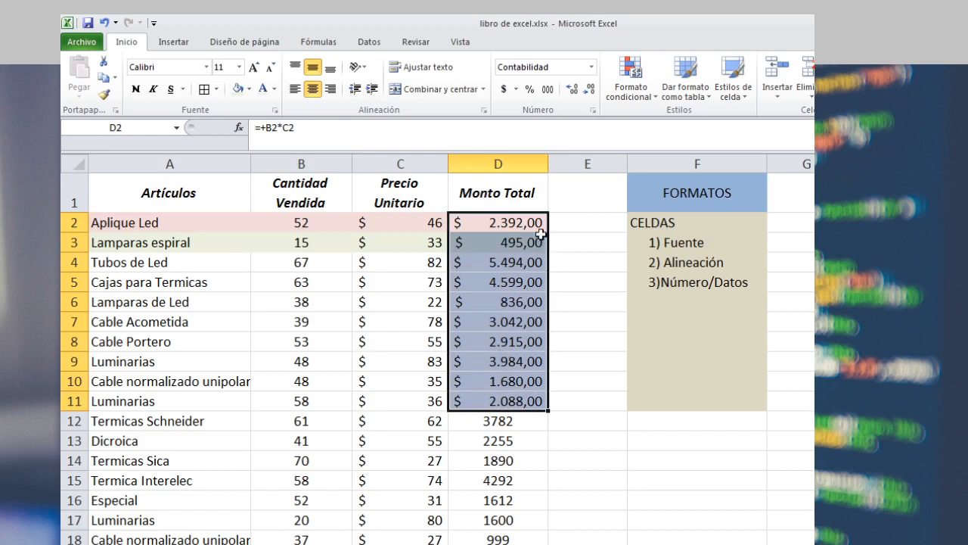
{"action": "left_click", "coordinate": [557, 279]}
{"action": "left_click_drag", "start_coordinate": [532, 227], "coordinate": [499, 398]}
{"action": "key", "text": "ctrl+z"}
{"action": "key", "text": "ctrl+z"}
Remove the two decimal places from the totals in D2:D3
{"action": "left_click", "coordinate": [524, 280]}
{"action": "left_click", "coordinate": [513, 243]}
{"action": "left_click", "coordinate": [522, 223]}
{"action": "left_click", "coordinate": [519, 242]}
{"action": "left_click", "coordinate": [519, 221]}
{"action": "left_click_drag", "start_coordinate": [519, 220], "coordinate": [518, 243]}
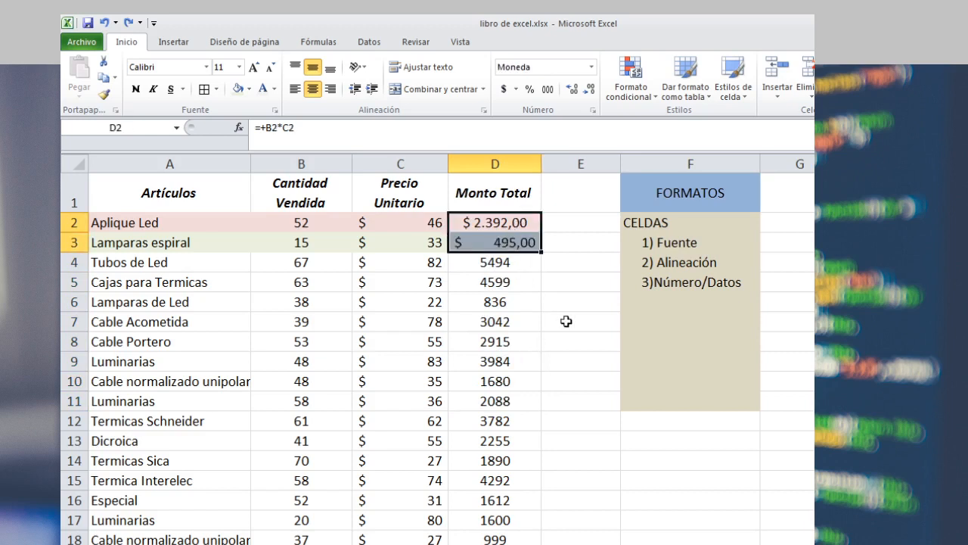
{"action": "left_click", "coordinate": [593, 88]}
{"action": "left_click", "coordinate": [593, 89]}
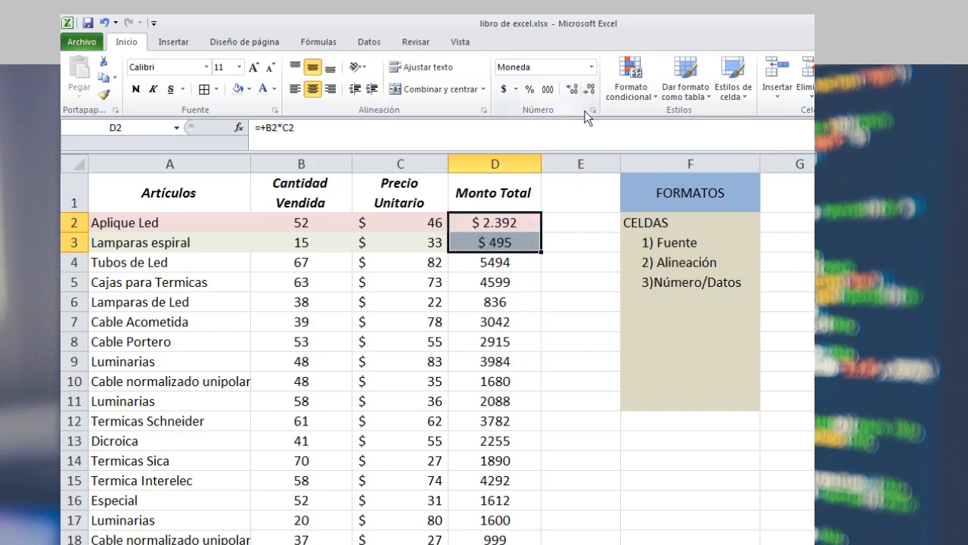
Reapply the Contabilidad number format to the Lamparas espiral total in D3
{"action": "left_click", "coordinate": [521, 262]}
{"action": "left_click", "coordinate": [525, 244]}
{"action": "left_click", "coordinate": [521, 224]}
{"action": "left_click_drag", "start_coordinate": [520, 223], "coordinate": [512, 242]}
{"action": "left_click", "coordinate": [525, 257]}
{"action": "left_click", "coordinate": [522, 244]}
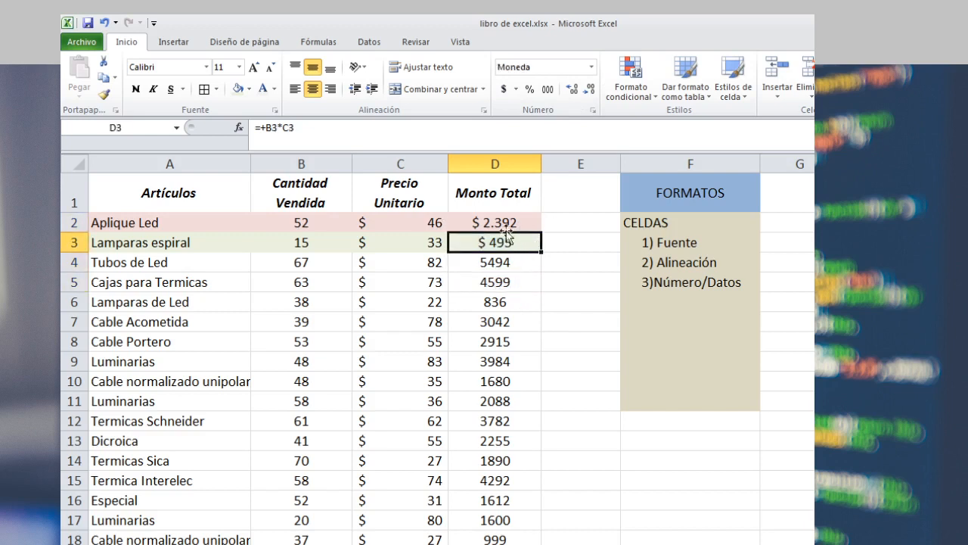
{"action": "left_click", "coordinate": [591, 67]}
{"action": "left_click", "coordinate": [552, 191]}
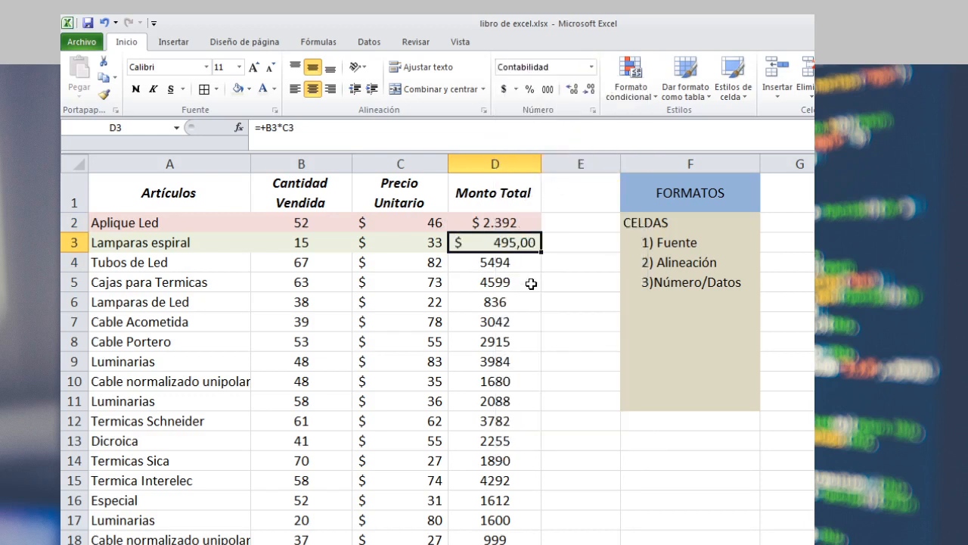
Remove the two decimal places from the Lamparas espiral total in D3
{"action": "left_click", "coordinate": [593, 89]}
{"action": "left_click", "coordinate": [593, 88]}
{"action": "left_click", "coordinate": [573, 283]}
{"action": "left_click", "coordinate": [522, 243]}
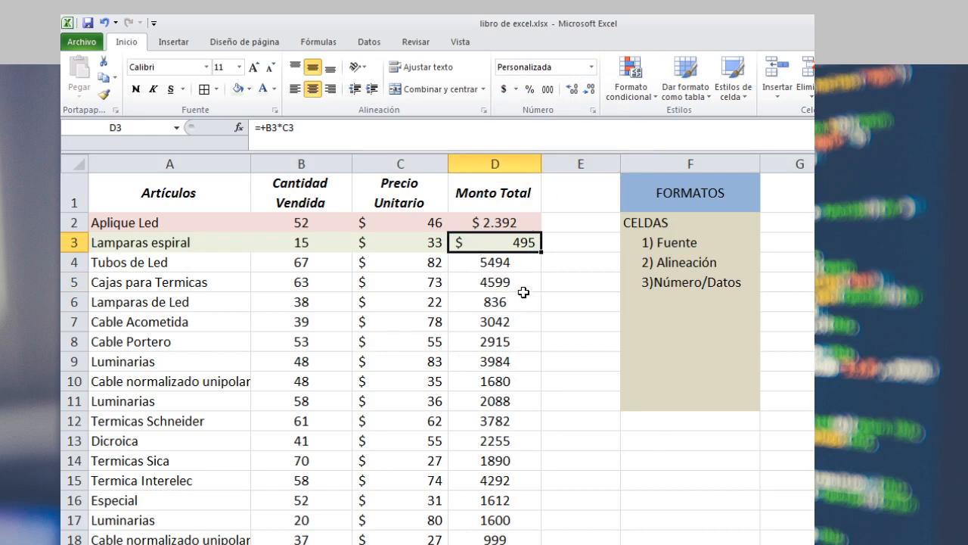
Apply the Contabilidad number format to the totals in D2:D3
{"action": "left_click", "coordinate": [514, 224]}
{"action": "left_click", "coordinate": [498, 240]}
{"action": "left_click", "coordinate": [522, 224]}
{"action": "left_click_drag", "start_coordinate": [522, 224], "coordinate": [520, 243]}
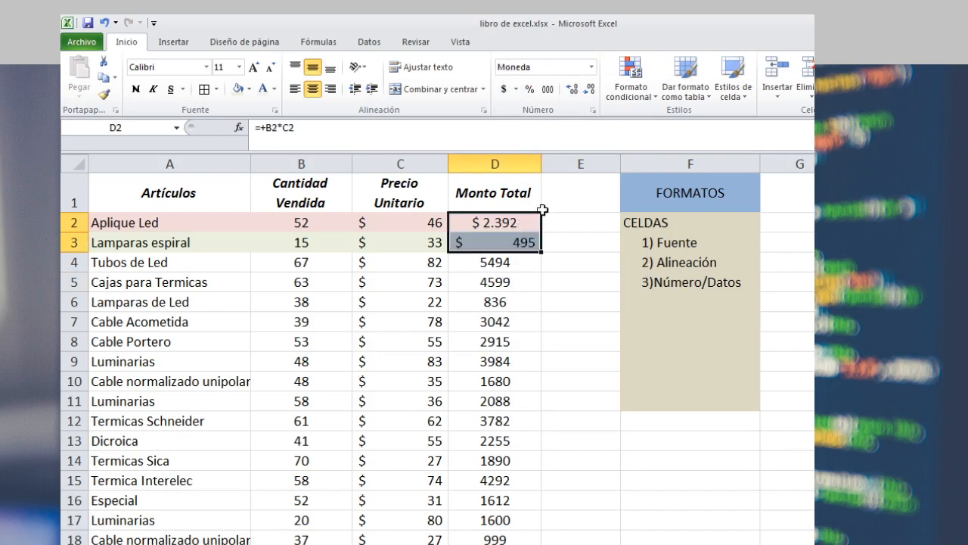
{"action": "left_click", "coordinate": [592, 68]}
{"action": "left_click", "coordinate": [572, 191]}
{"action": "left_click", "coordinate": [521, 322]}
Remove both decimal places from the accounting-formatted totals in D2:D3
{"action": "left_click", "coordinate": [518, 225]}
{"action": "left_click", "coordinate": [516, 246]}
{"action": "left_click", "coordinate": [517, 226]}
{"action": "left_click", "coordinate": [519, 242]}
{"action": "left_click_drag", "start_coordinate": [534, 217], "coordinate": [512, 243]}
{"action": "left_click", "coordinate": [590, 89]}
{"action": "left_click", "coordinate": [590, 88]}
{"action": "left_click", "coordinate": [557, 276]}
Compare how the amounts and currency symbols align in D2:D3 with the unformatted totals below them
{"action": "left_click", "coordinate": [522, 224]}
{"action": "left_click", "coordinate": [524, 242]}
{"action": "left_click", "coordinate": [528, 225]}
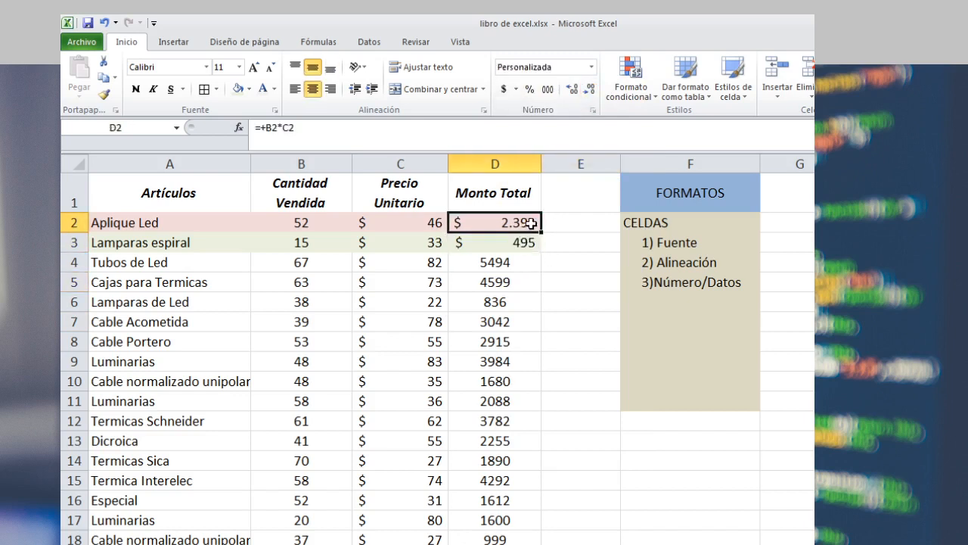
{"action": "left_click_drag", "start_coordinate": [529, 224], "coordinate": [503, 261]}
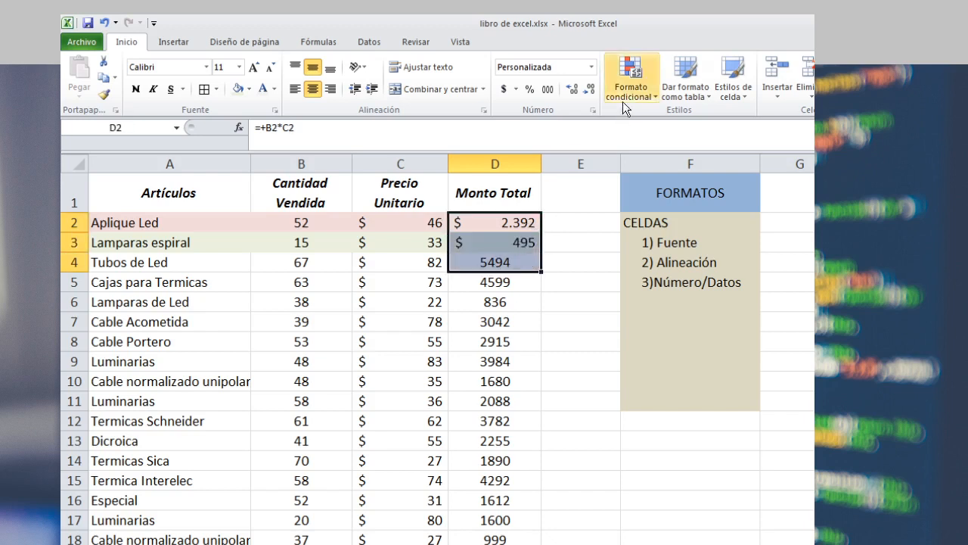
{"action": "left_click", "coordinate": [552, 243]}
{"action": "left_click", "coordinate": [529, 279]}
{"action": "left_click", "coordinate": [514, 227]}
{"action": "left_click", "coordinate": [521, 259]}
{"action": "left_click_drag", "start_coordinate": [515, 227], "coordinate": [530, 243]}
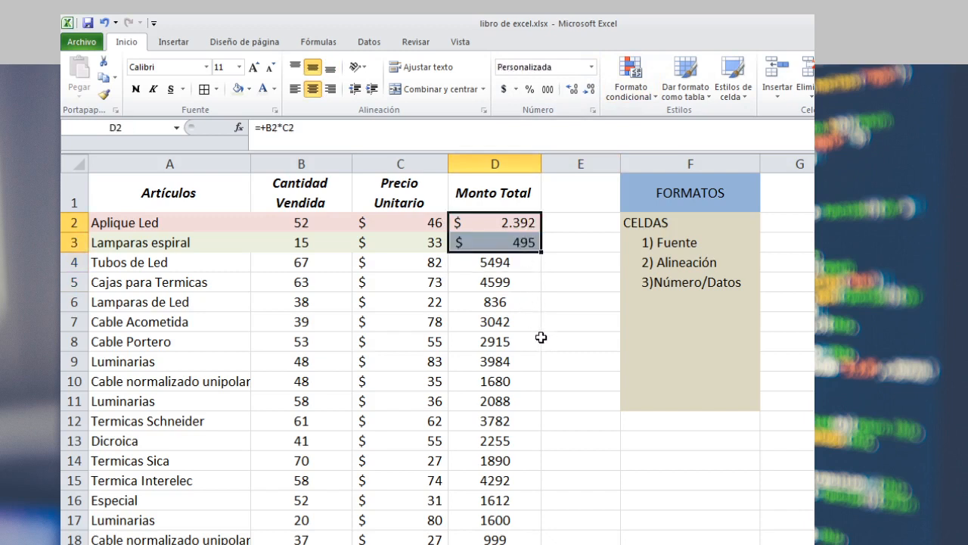
{"action": "left_click", "coordinate": [504, 265]}
{"action": "left_click_drag", "start_coordinate": [505, 224], "coordinate": [502, 241]}
{"action": "left_click", "coordinate": [523, 400]}
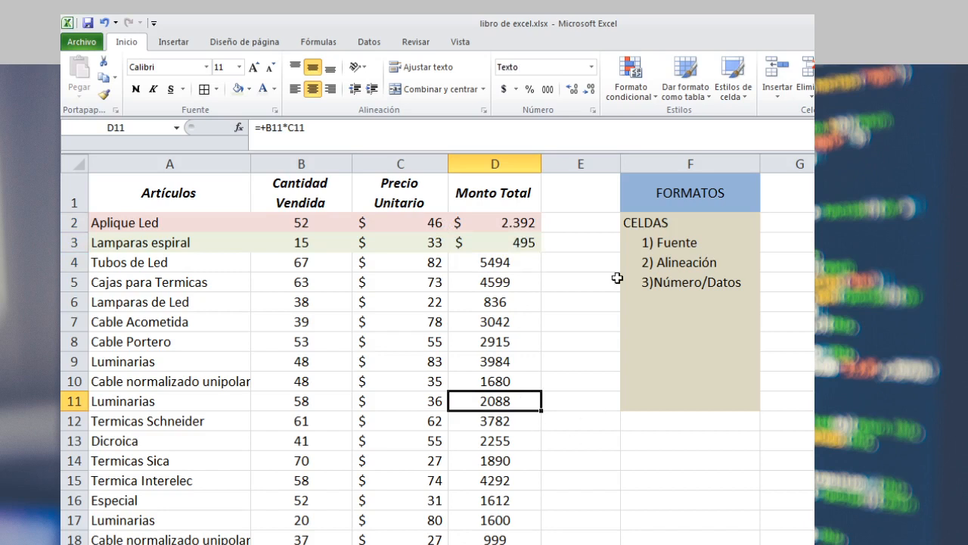
Apply the Contabilidad number format to the entire Monto Total column
{"action": "left_click", "coordinate": [497, 189]}
{"action": "left_click", "coordinate": [491, 163]}
{"action": "left_click", "coordinate": [489, 198]}
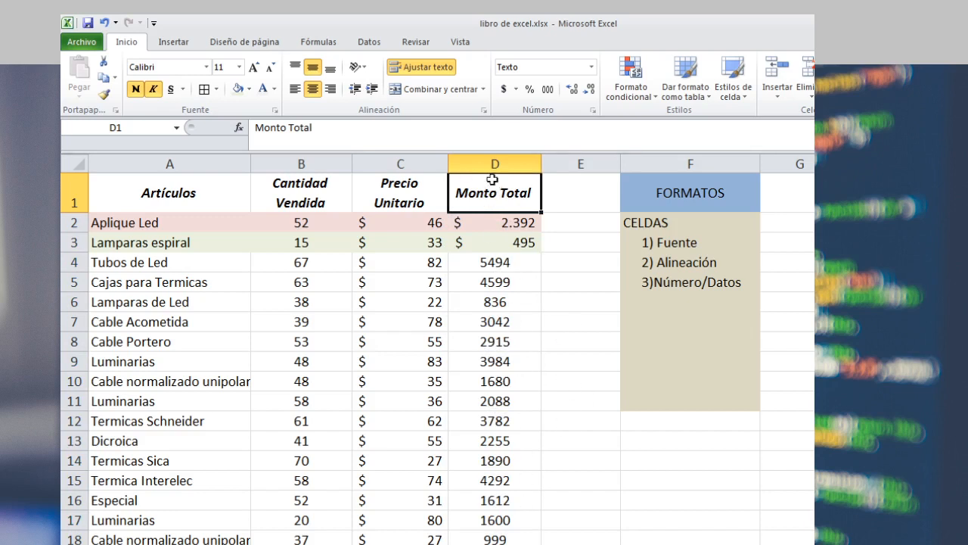
{"action": "key", "text": "ctrl+shift+Down"}
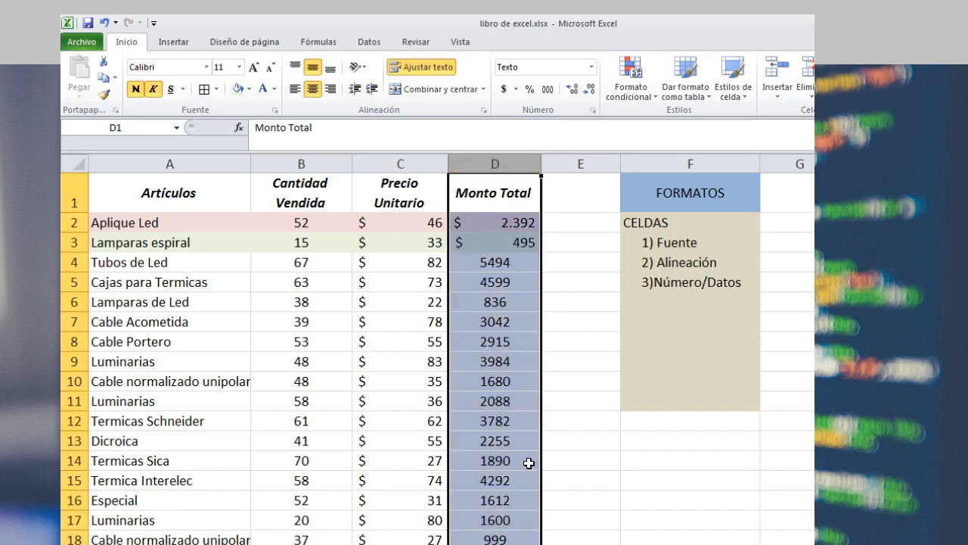
{"action": "left_click", "coordinate": [493, 280]}
{"action": "left_click", "coordinate": [494, 207]}
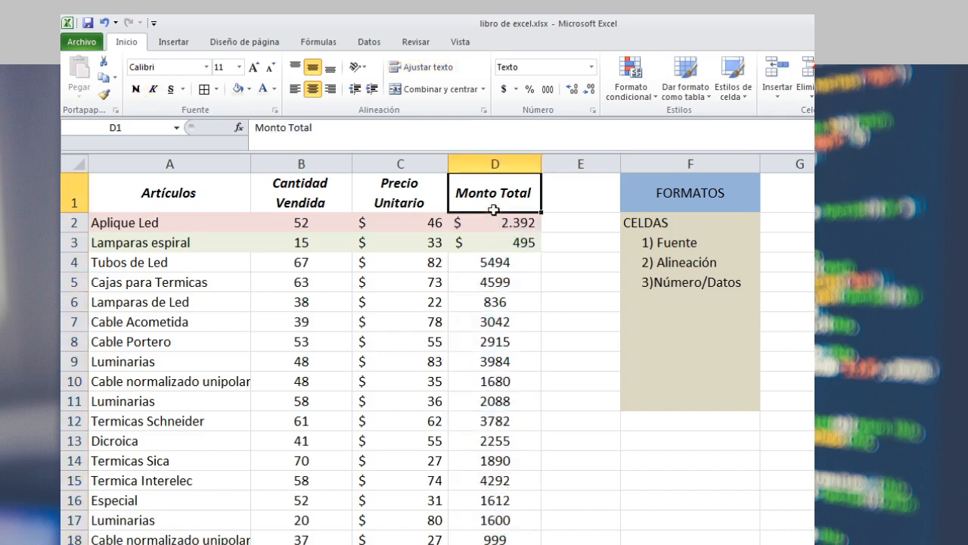
{"action": "left_click", "coordinate": [490, 301]}
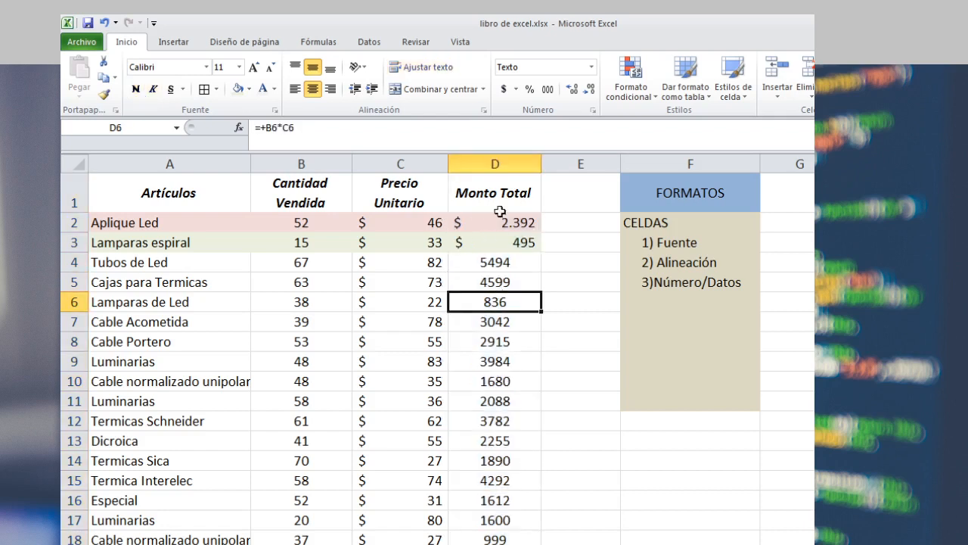
{"action": "left_click", "coordinate": [499, 161]}
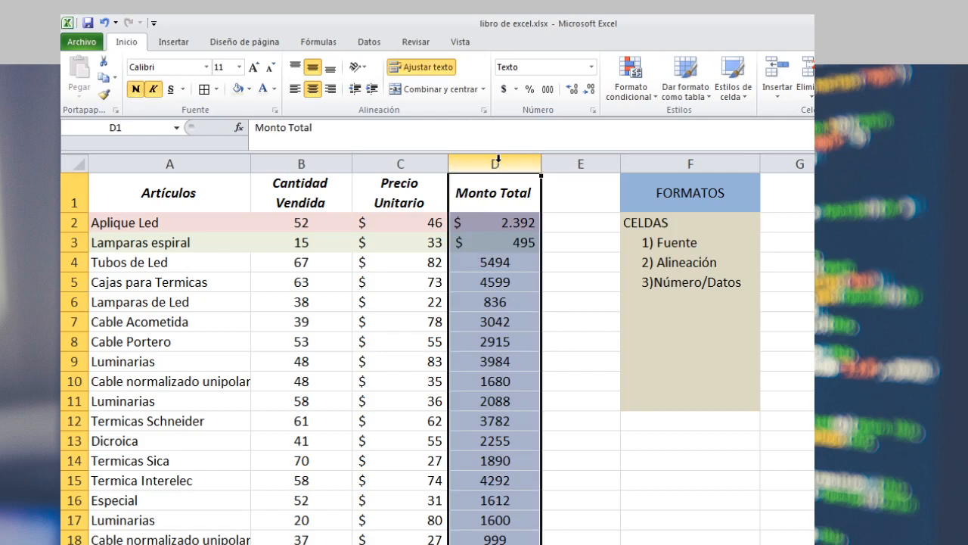
{"action": "left_click", "coordinate": [591, 68]}
{"action": "left_click", "coordinate": [583, 190]}
{"action": "left_click", "coordinate": [562, 327]}
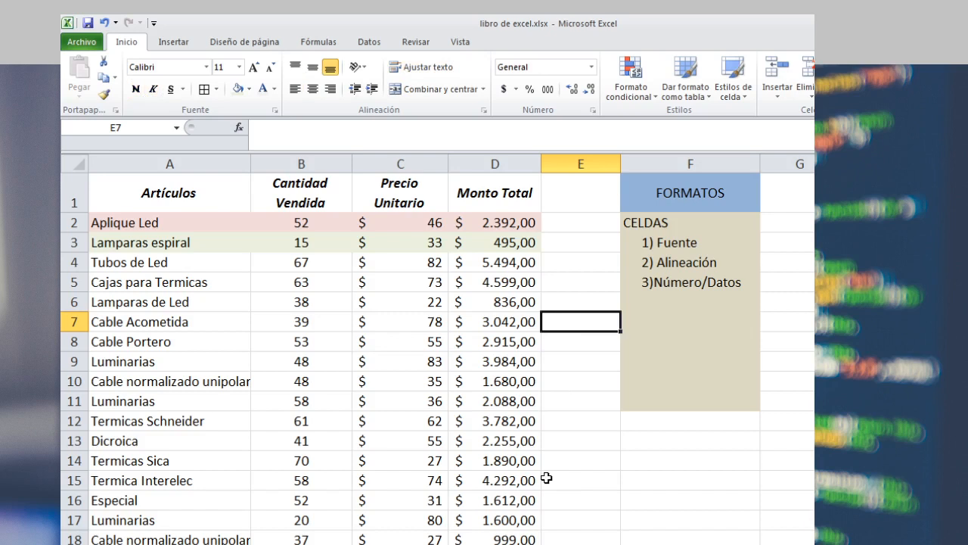
Widen column E slightly, fill the Monto Total header across to E1 and replace its text with Factura
{"action": "left_click_drag", "start_coordinate": [621, 163], "coordinate": [634, 164]}
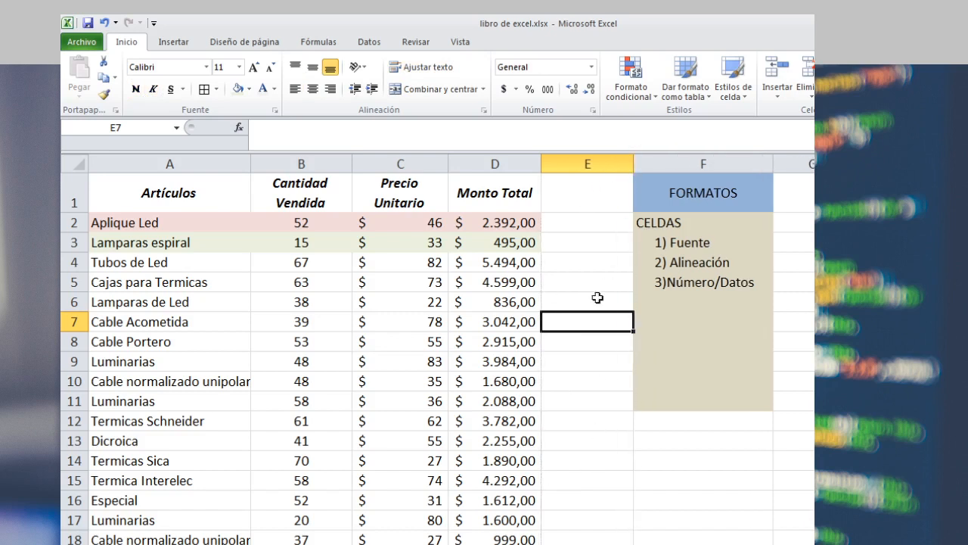
{"action": "left_click", "coordinate": [527, 193]}
{"action": "left_click_drag", "start_coordinate": [541, 212], "coordinate": [585, 206]}
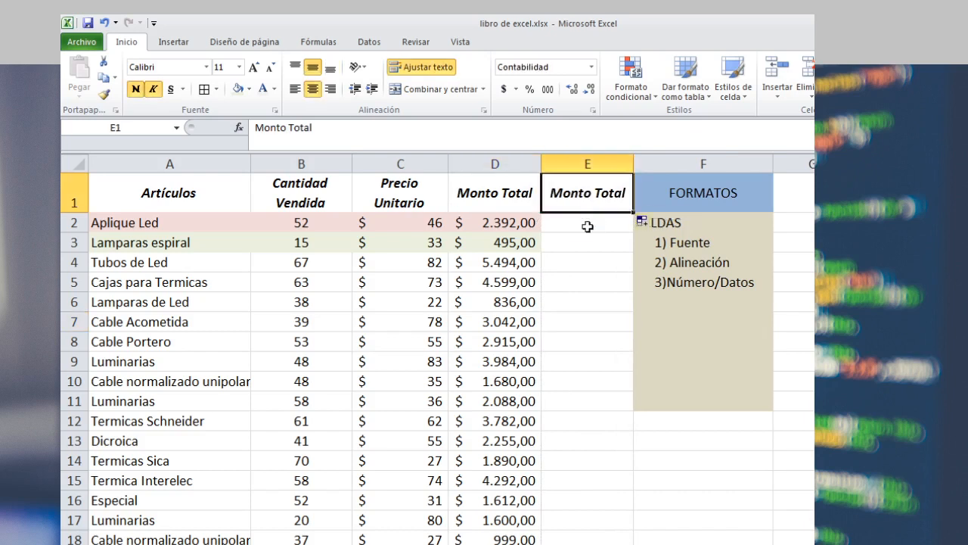
{"action": "type", "text": "Factura"}
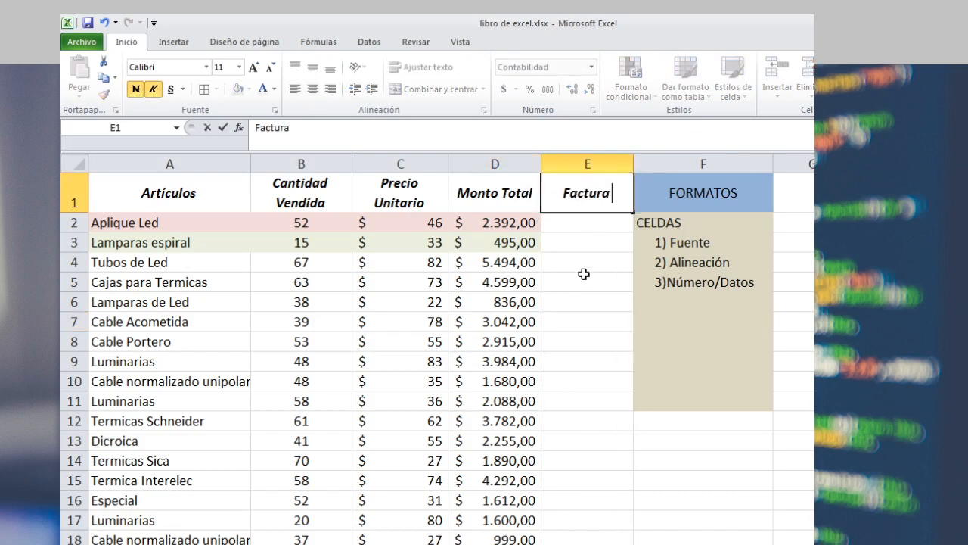
Change the header in E1 to "Nº Factura"
{"action": "key", "text": "Left"}
{"action": "key", "text": "Left"}
{"action": "key", "text": "Left"}
{"action": "key", "text": "Left"}
{"action": "key", "text": "Right"}
{"action": "key", "text": "Right"}
{"action": "key", "text": "Right"}
{"action": "key", "text": "Right"}
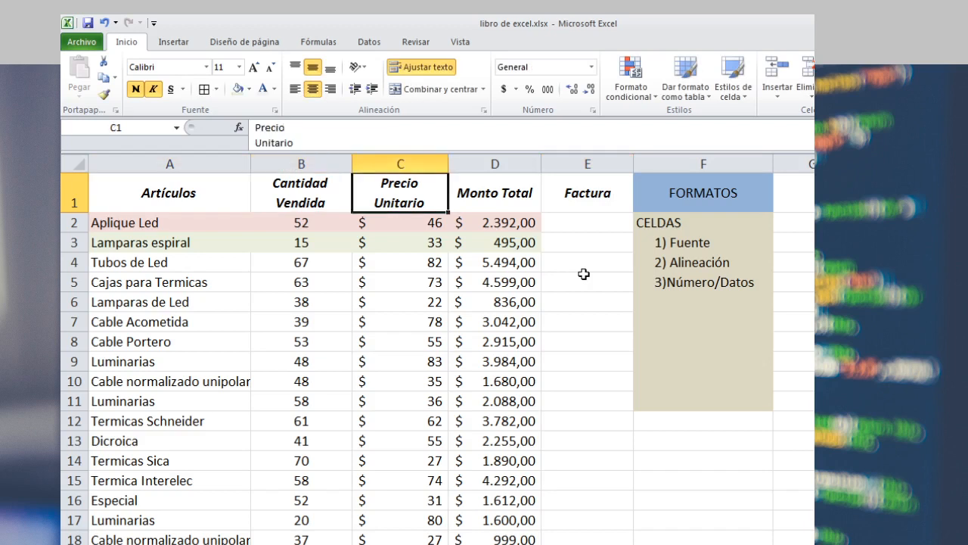
{"action": "key", "text": "F2"}
{"action": "key", "text": "Home"}
{"action": "type", "text": "Nº"}
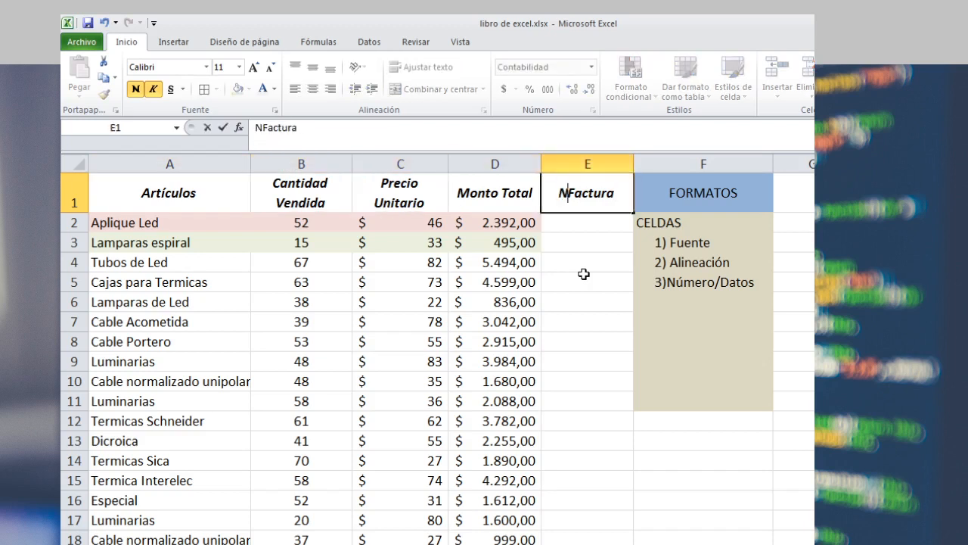
{"action": "key", "text": "Return"}
Enter 145, 160, 189, 187, 145 and 125 down cells E2:E7 and narrow column E slightly
{"action": "type", "text": "145"}
{"action": "key", "text": "Return"}
{"action": "type", "text": "160"}
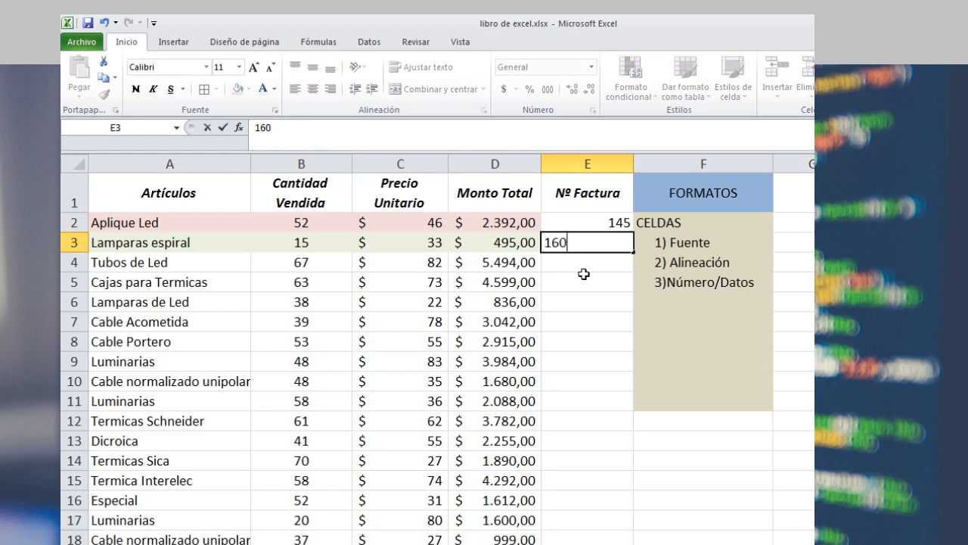
{"action": "key", "text": "Return"}
{"action": "type", "text": "189"}
{"action": "key", "text": "Return"}
{"action": "type", "text": "187"}
{"action": "key", "text": "Return"}
{"action": "type", "text": "145"}
{"action": "key", "text": "Return"}
{"action": "type", "text": "125"}
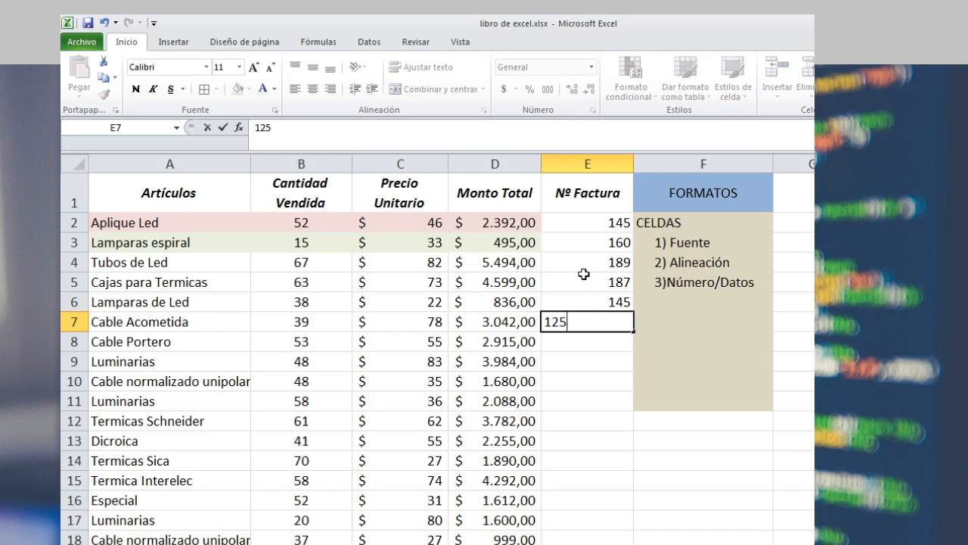
{"action": "key", "text": "Return"}
{"action": "key", "text": "Up"}
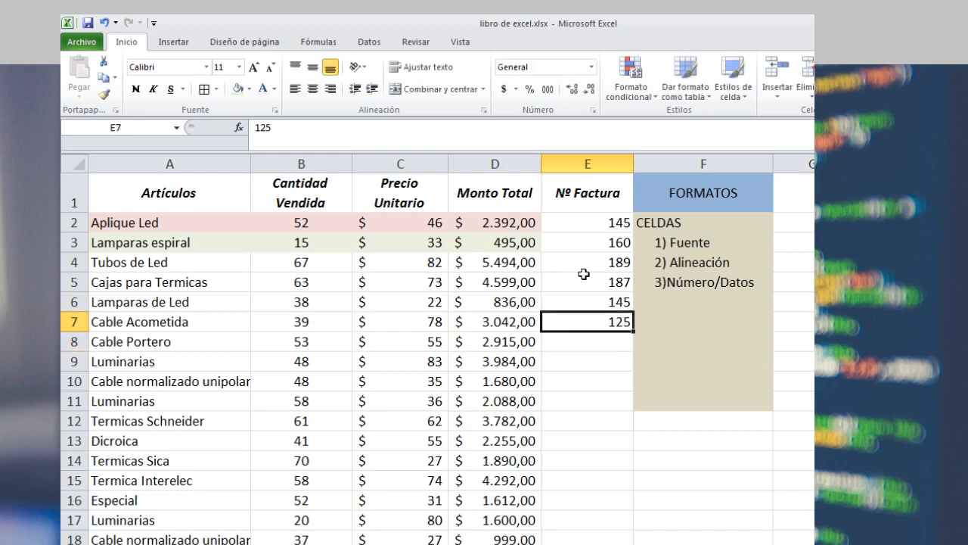
{"action": "left_click_drag", "start_coordinate": [634, 157], "coordinate": [631, 157]}
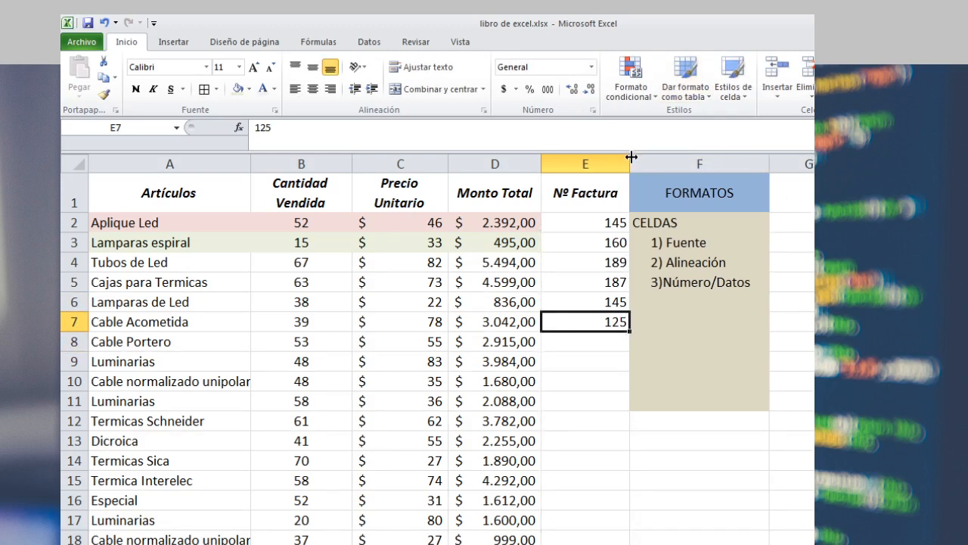
Examine the Nº Factura entries in E2:E7 and their current number format
{"action": "left_click_drag", "start_coordinate": [603, 221], "coordinate": [583, 325]}
{"action": "left_click", "coordinate": [591, 378]}
{"action": "left_click_drag", "start_coordinate": [583, 227], "coordinate": [574, 313]}
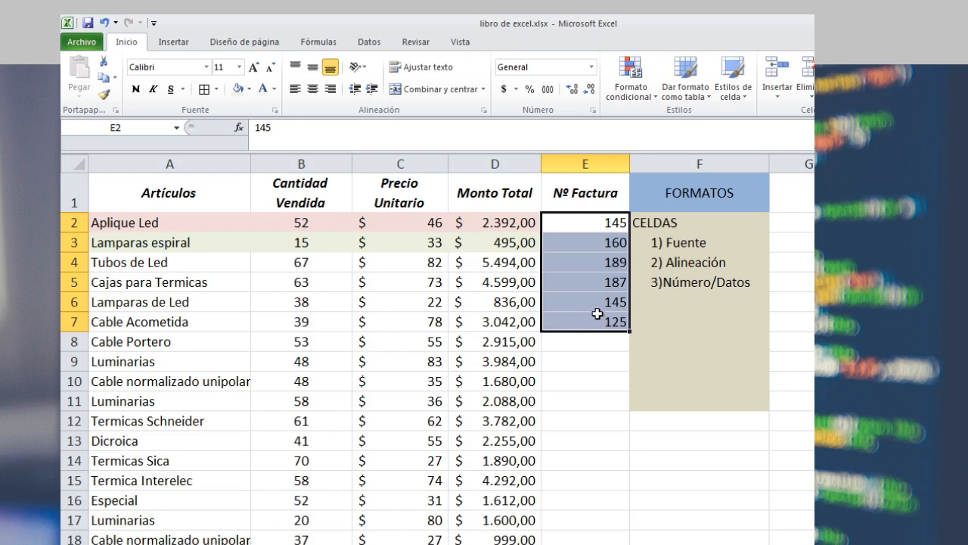
{"action": "left_click", "coordinate": [611, 262]}
{"action": "left_click_drag", "start_coordinate": [601, 226], "coordinate": [603, 330]}
{"action": "left_click", "coordinate": [611, 340]}
{"action": "left_click_drag", "start_coordinate": [611, 224], "coordinate": [611, 525]}
{"action": "left_click", "coordinate": [611, 522]}
{"action": "left_click_drag", "start_coordinate": [611, 222], "coordinate": [586, 320]}
{"action": "left_click", "coordinate": [585, 228]}
{"action": "left_click", "coordinate": [588, 243]}
{"action": "left_click_drag", "start_coordinate": [587, 219], "coordinate": [582, 322]}
{"action": "left_click", "coordinate": [602, 247]}
{"action": "left_click", "coordinate": [605, 306]}
{"action": "left_click_drag", "start_coordinate": [589, 221], "coordinate": [592, 324]}
{"action": "left_click", "coordinate": [583, 460]}
{"action": "left_click", "coordinate": [593, 223]}
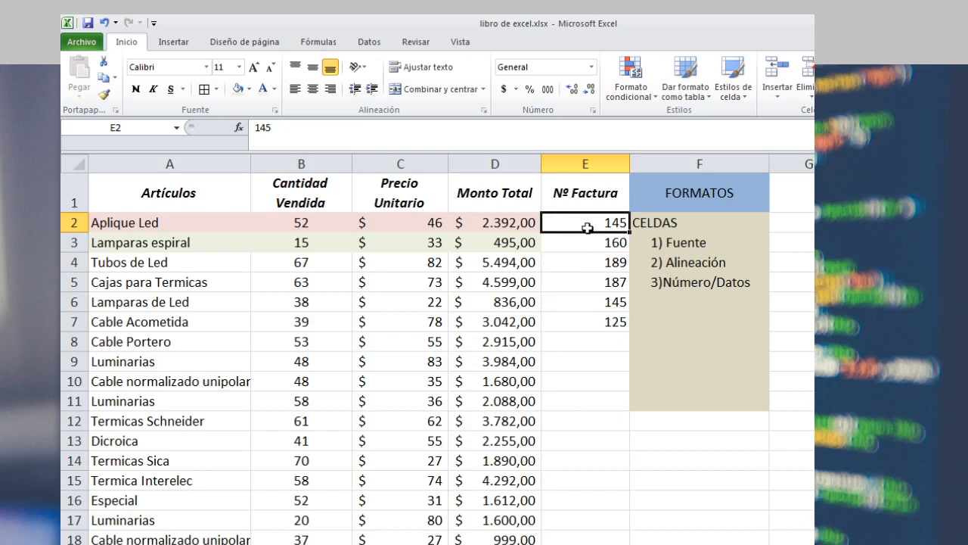
{"action": "left_click", "coordinate": [614, 319]}
{"action": "left_click_drag", "start_coordinate": [564, 220], "coordinate": [599, 319]}
{"action": "left_click", "coordinate": [614, 416]}
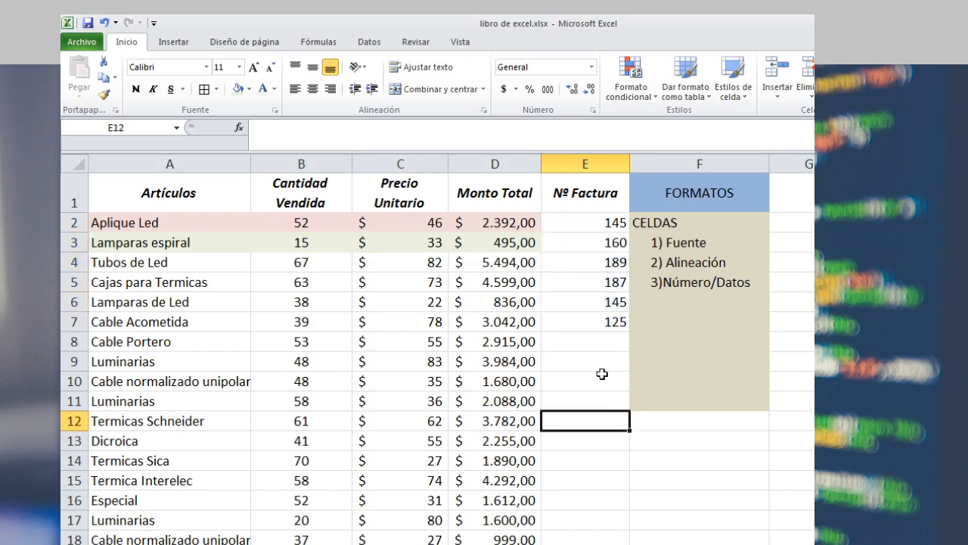
{"action": "left_click", "coordinate": [604, 227]}
{"action": "left_click", "coordinate": [583, 441]}
Open the cell format settings for E2 and choose the Personalizada code 0 as the starting point
{"action": "left_click", "coordinate": [587, 223]}
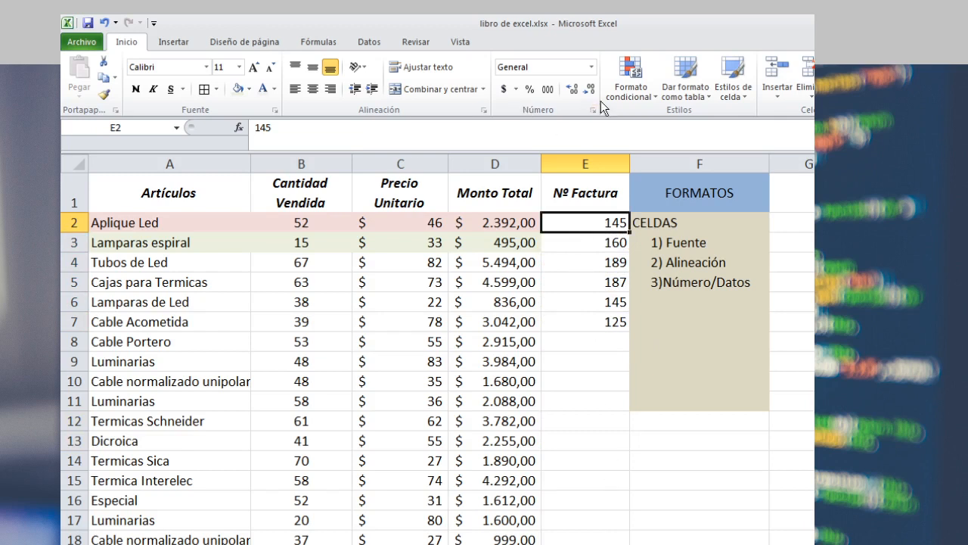
{"action": "left_click", "coordinate": [591, 68]}
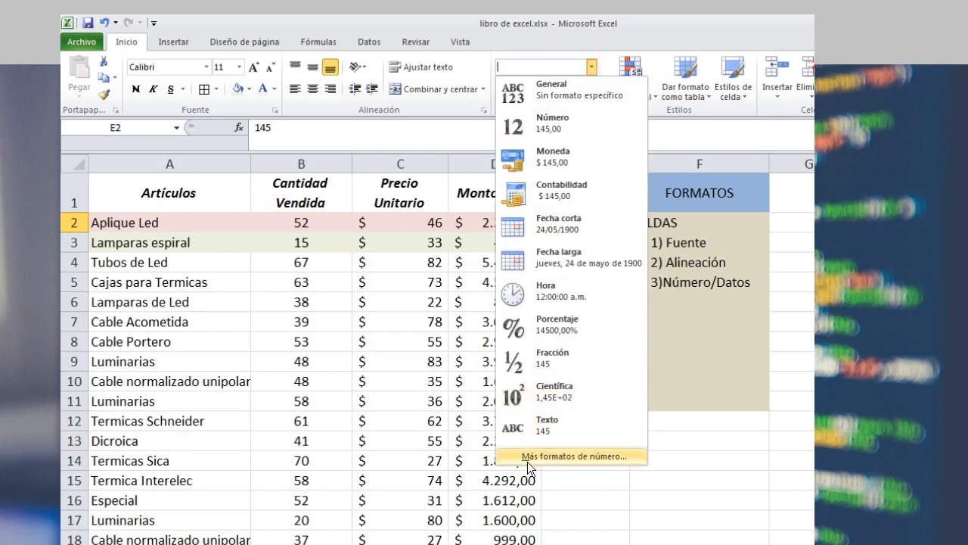
{"action": "left_click", "coordinate": [558, 456]}
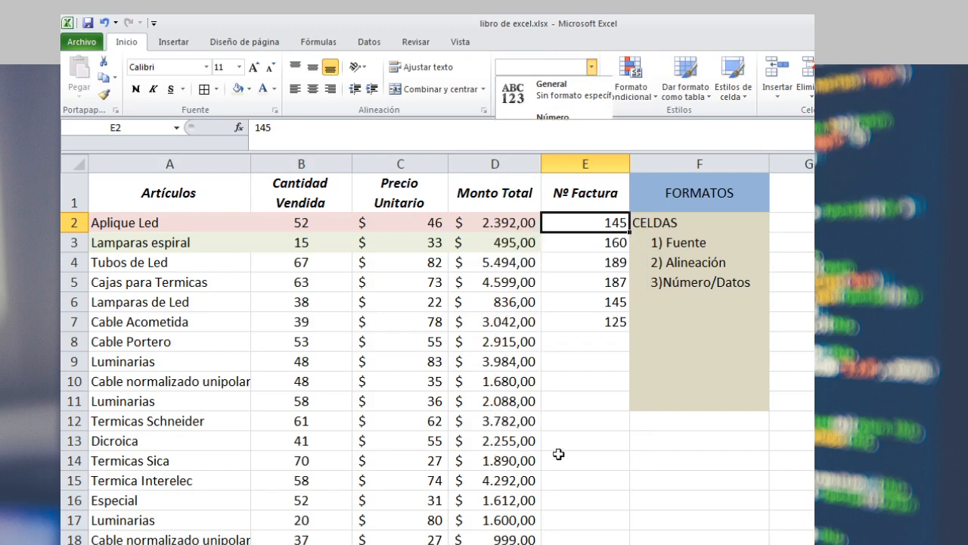
{"action": "left_click_drag", "start_coordinate": [438, 118], "coordinate": [507, 144]}
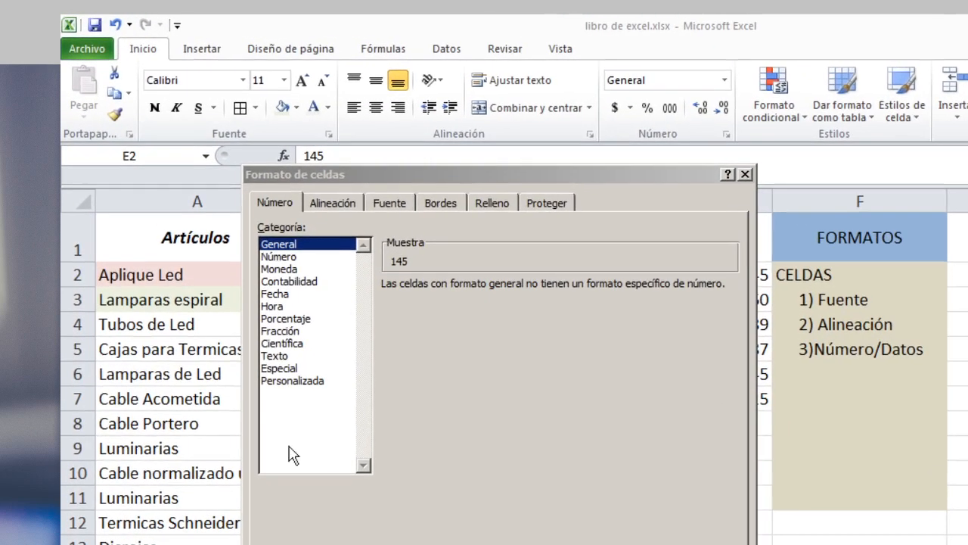
{"action": "left_click_drag", "start_coordinate": [436, 182], "coordinate": [397, 90]}
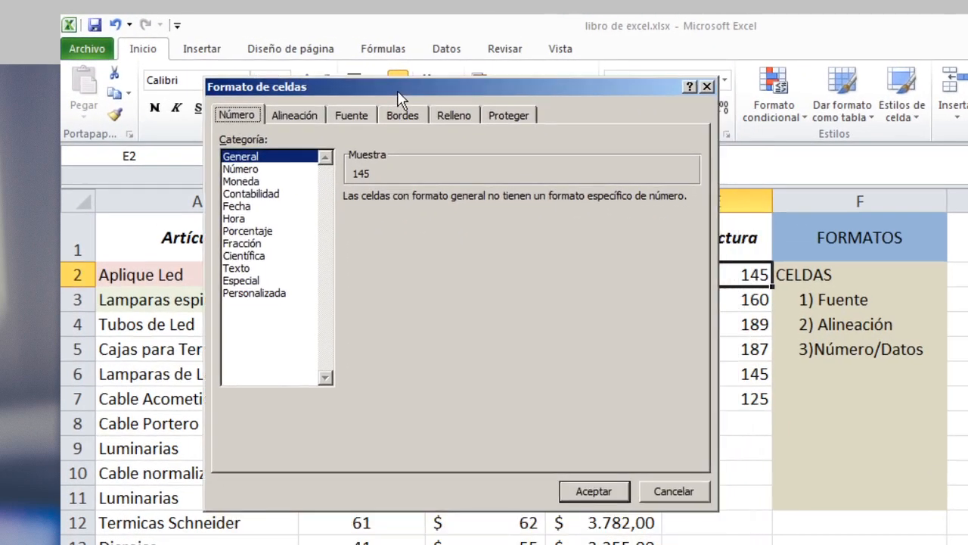
{"action": "left_click", "coordinate": [270, 296]}
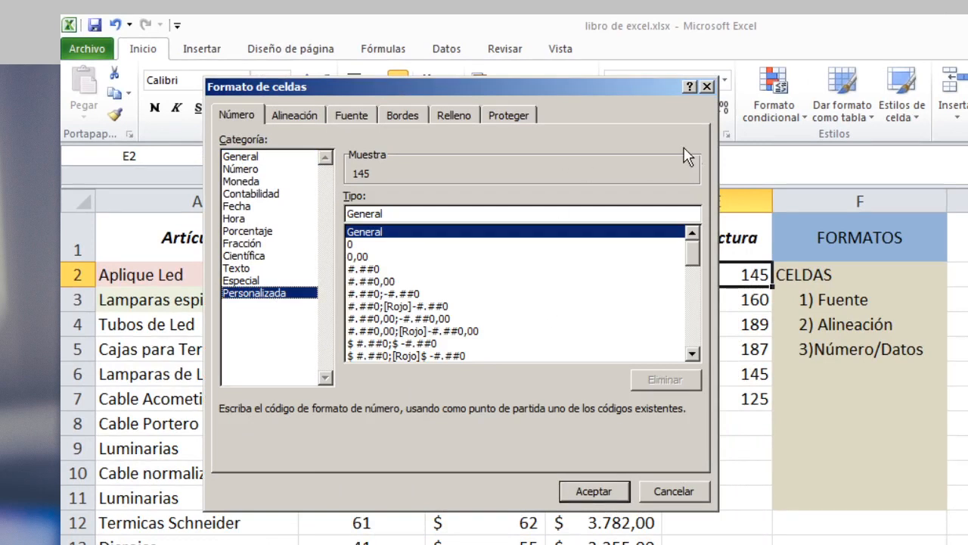
{"action": "left_click", "coordinate": [373, 246]}
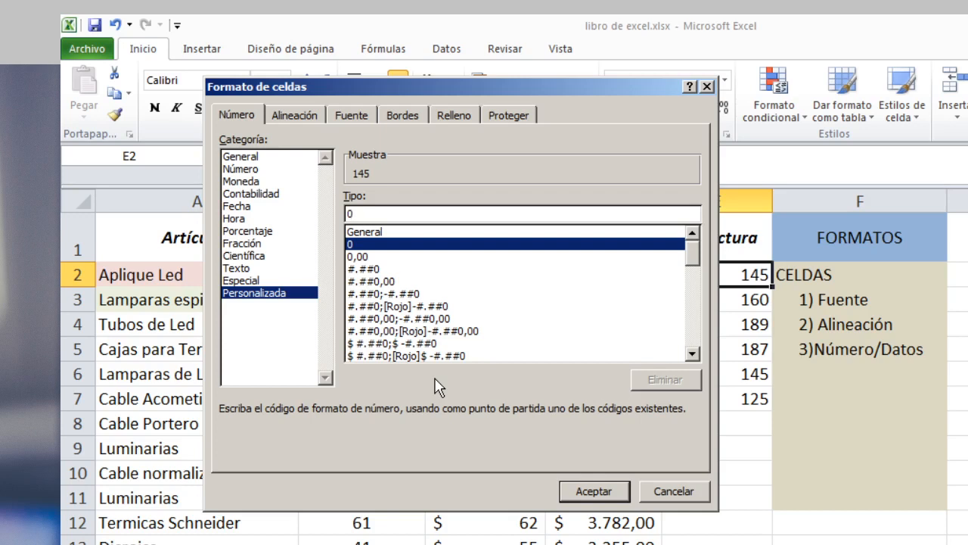
{"action": "type", "text": "01"}
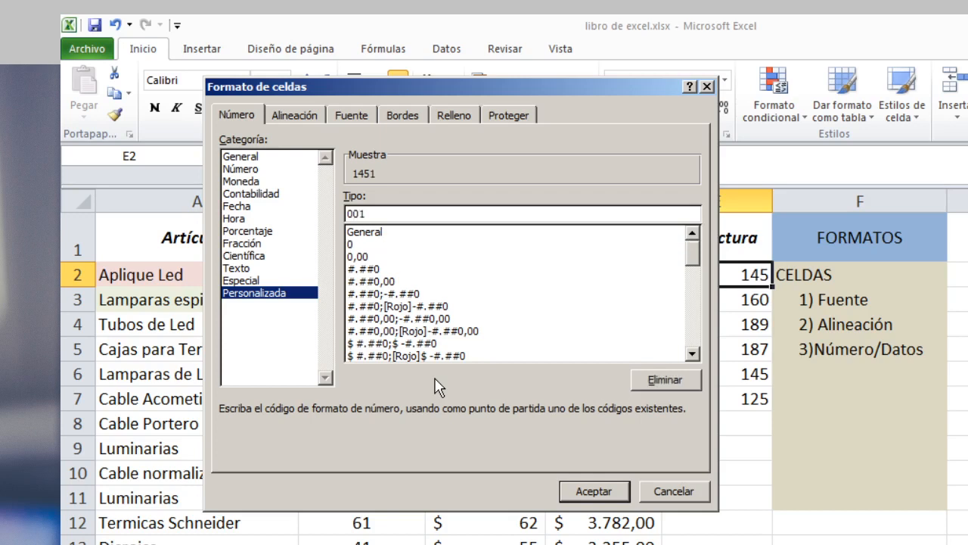
{"action": "key", "text": "BackSpace"}
{"action": "key", "text": "BackSpace"}
Set the custom number format code for E2 to 0001-00000
{"action": "type", "text": "00"}
{"action": "type", "text": "000"}
{"action": "type", "text": "-"}
{"action": "type", "text": "00"}
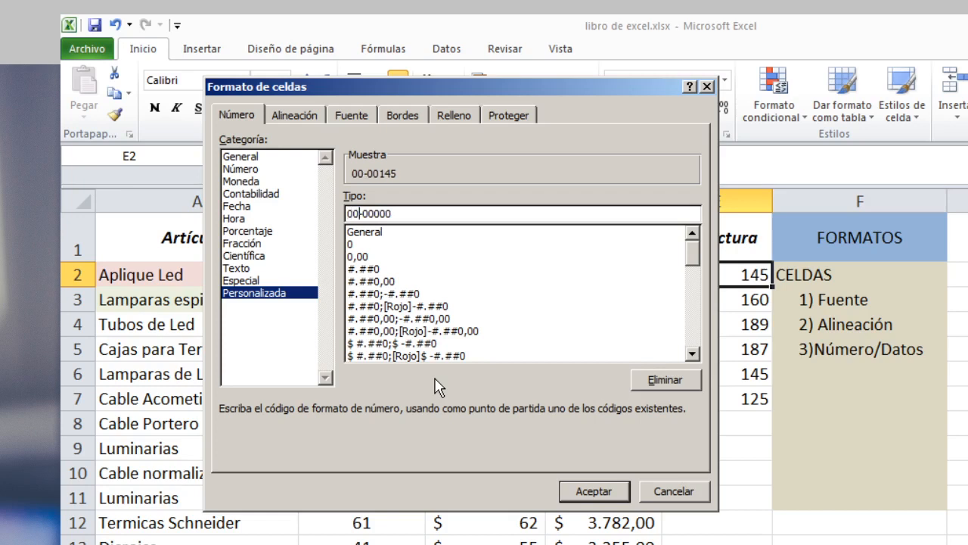
{"action": "type", "text": "1"}
{"action": "type", "text": "0"}
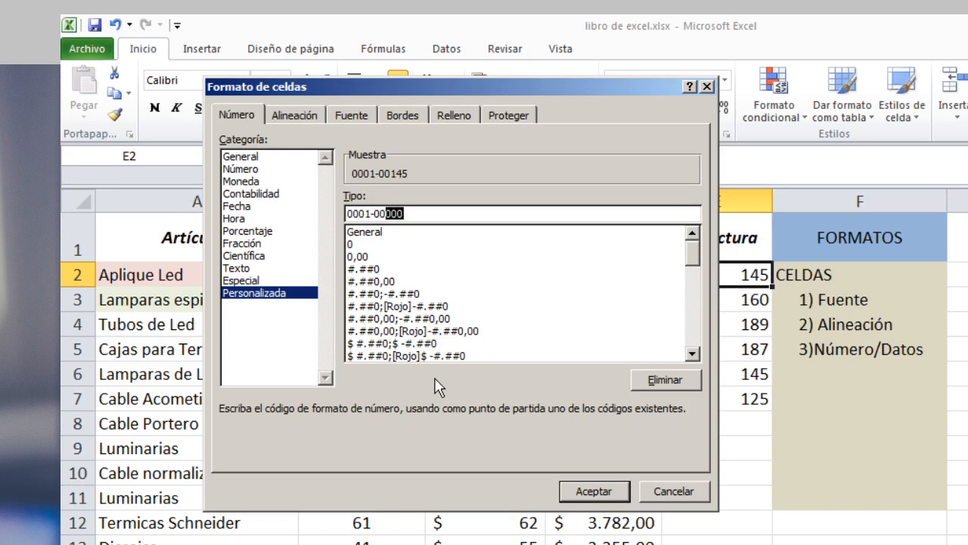
Review the 0001 prefix and the zero placeholders of the custom code, and apply the format to E2
{"action": "type", "text": "00"}
{"action": "key", "text": "shift+Right"}
{"action": "key", "text": "shift+Right"}
{"action": "key", "text": "Left"}
{"action": "key", "text": "Left"}
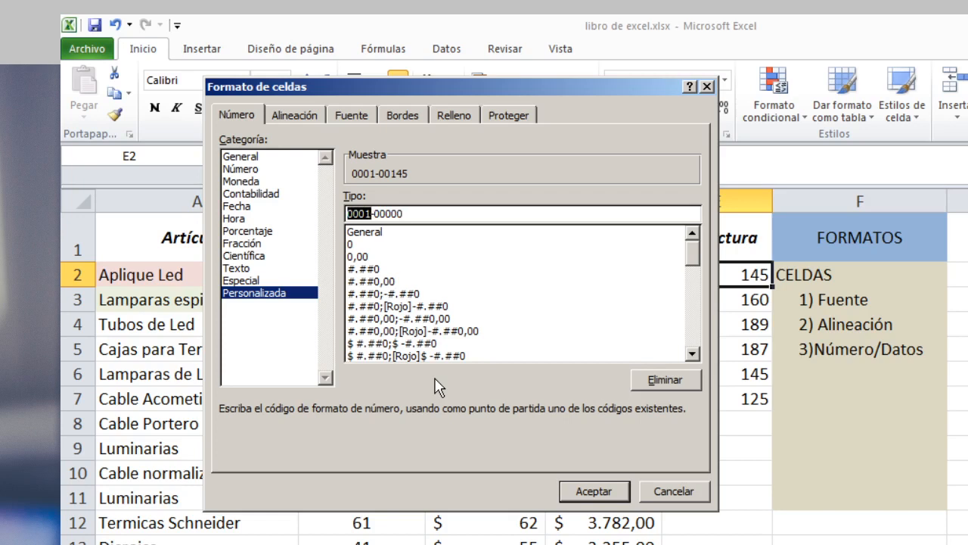
{"action": "left_click", "coordinate": [372, 215]}
{"action": "left_click_drag", "start_coordinate": [373, 215], "coordinate": [348, 212]}
{"action": "left_click", "coordinate": [367, 216]}
{"action": "left_click", "coordinate": [418, 216]}
{"action": "left_click", "coordinate": [573, 489]}
{"action": "left_click", "coordinate": [719, 540]}
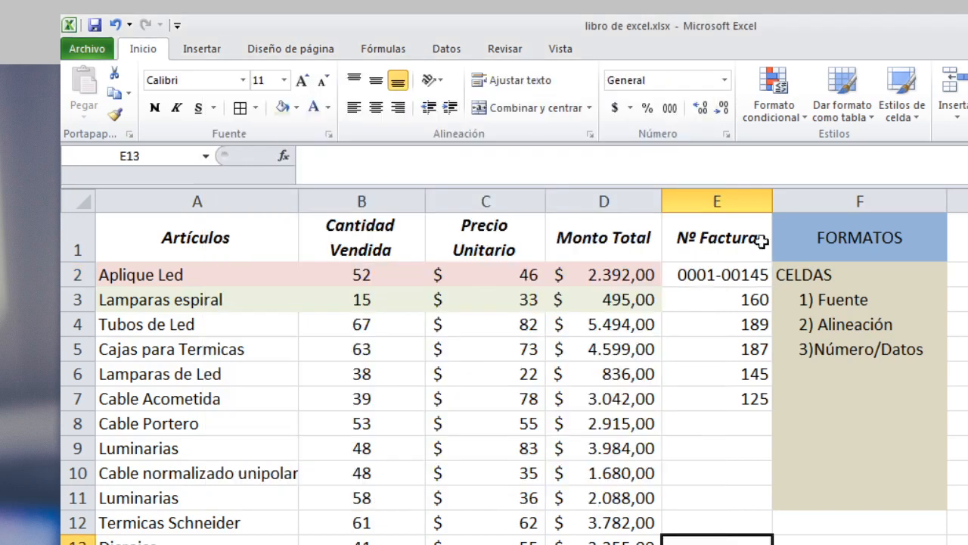
Apply the Personalizada format 0001-00000 to the Nº Factura cells from E3 downward
{"action": "left_click", "coordinate": [741, 273]}
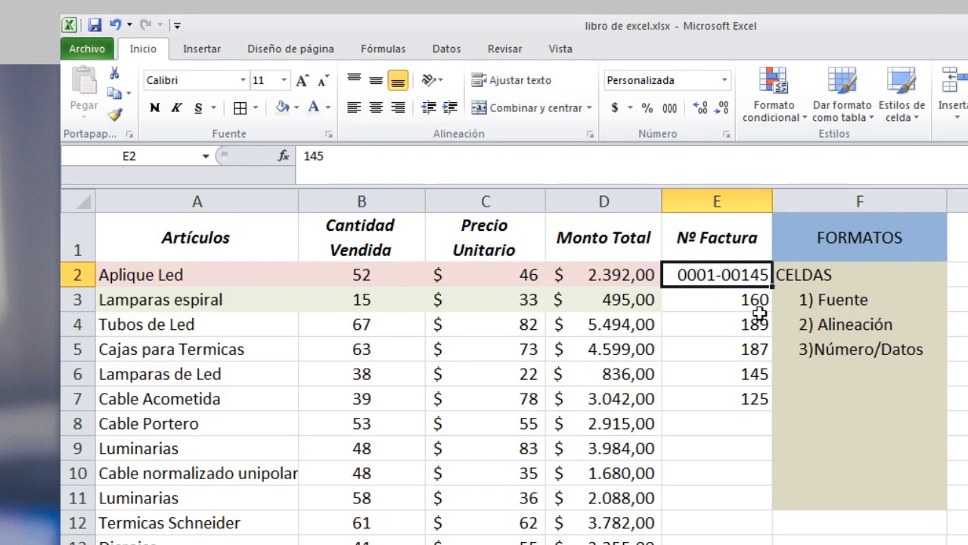
{"action": "left_click", "coordinate": [746, 299]}
{"action": "left_click", "coordinate": [741, 282]}
{"action": "left_click_drag", "start_coordinate": [741, 299], "coordinate": [718, 540]}
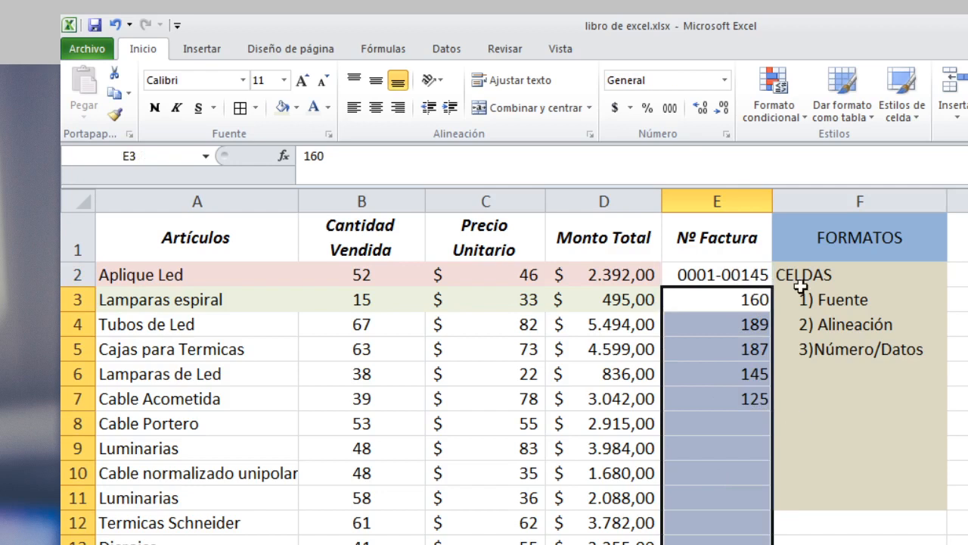
{"action": "left_click", "coordinate": [727, 134]}
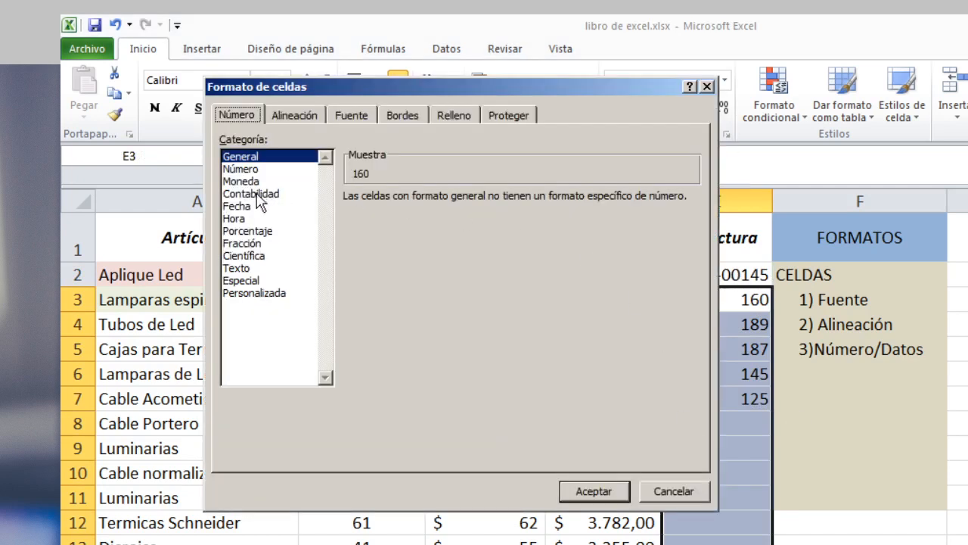
{"action": "left_click", "coordinate": [259, 294]}
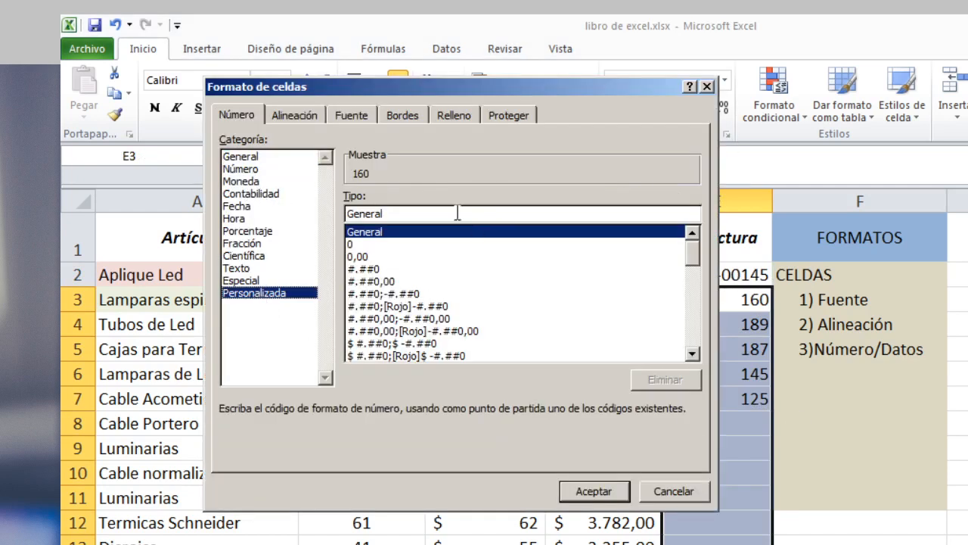
{"action": "left_click", "coordinate": [380, 244]}
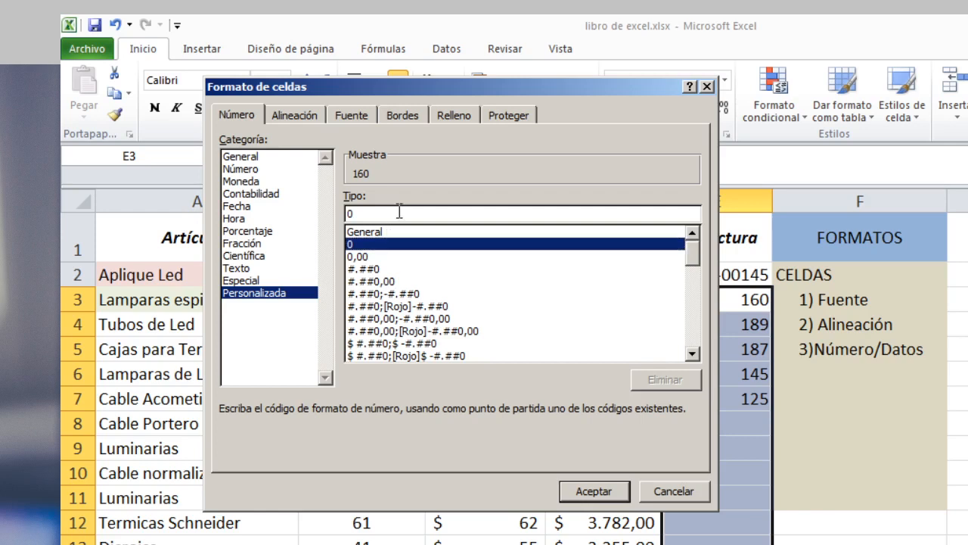
{"action": "type", "text": "00000000"}
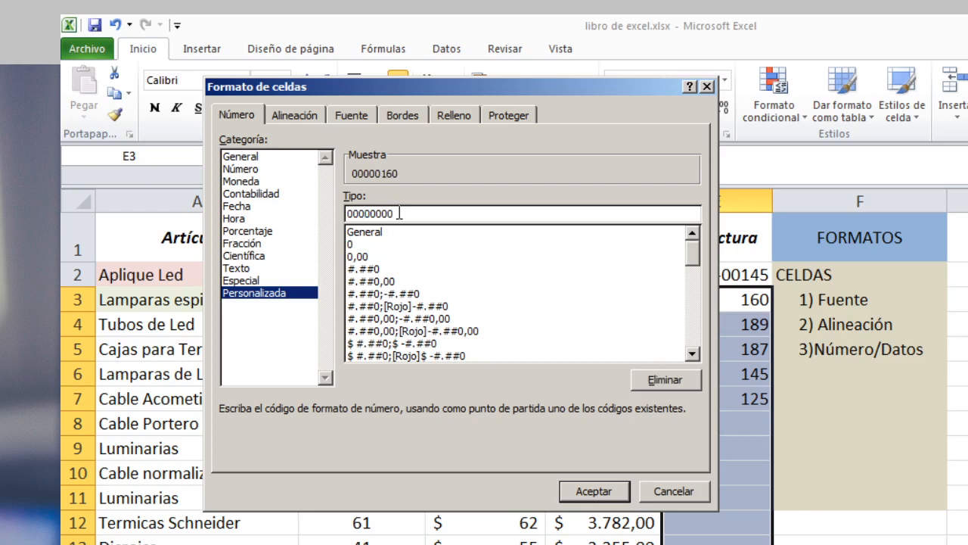
{"action": "left_click", "coordinate": [364, 214]}
{"action": "type", "text": "1-"}
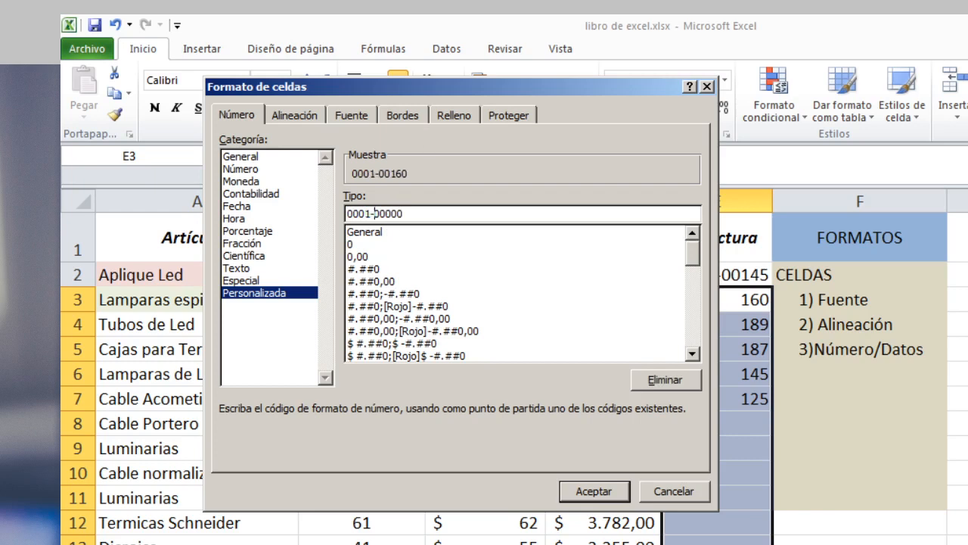
{"action": "left_click", "coordinate": [576, 492]}
{"action": "left_click", "coordinate": [711, 541]}
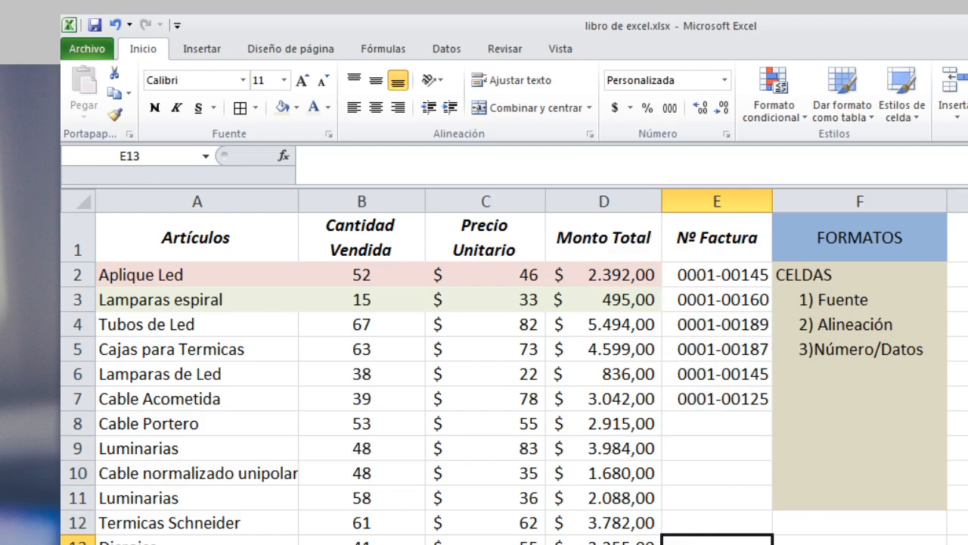
Examine the formatted Nº Factura entries in E2:E7 and compare them with their stored values
{"action": "left_click_drag", "start_coordinate": [722, 308], "coordinate": [731, 393]}
{"action": "left_click", "coordinate": [746, 422]}
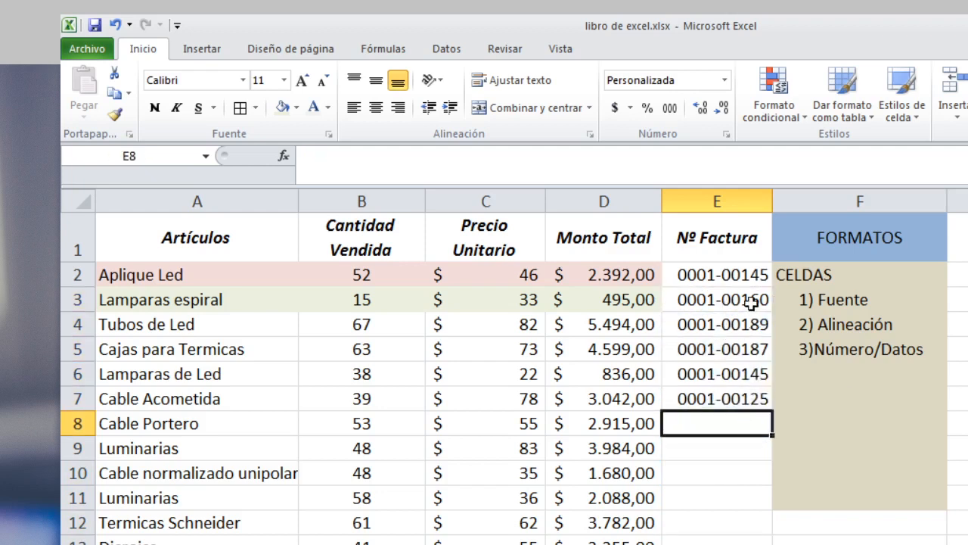
{"action": "left_click_drag", "start_coordinate": [751, 304], "coordinate": [754, 400]}
{"action": "left_click", "coordinate": [767, 498]}
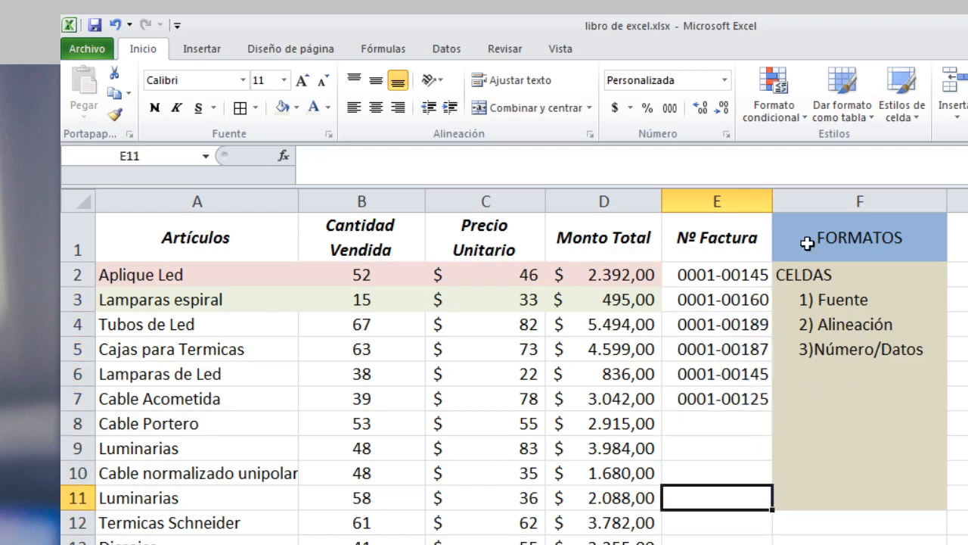
{"action": "left_click", "coordinate": [768, 270]}
{"action": "left_click", "coordinate": [760, 300]}
{"action": "left_click", "coordinate": [760, 325]}
{"action": "left_click", "coordinate": [756, 350]}
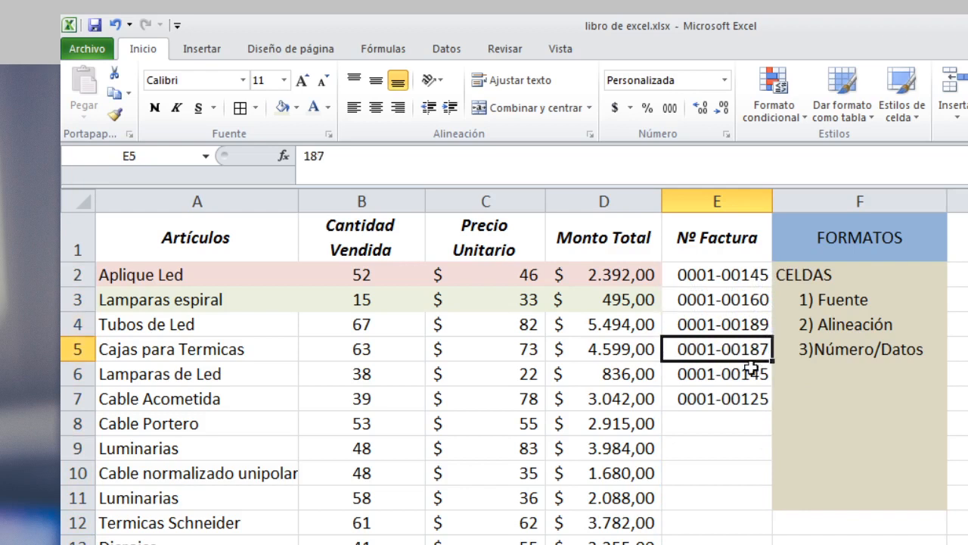
{"action": "left_click", "coordinate": [757, 374]}
{"action": "left_click", "coordinate": [756, 393]}
{"action": "left_click_drag", "start_coordinate": [688, 277], "coordinate": [668, 384]}
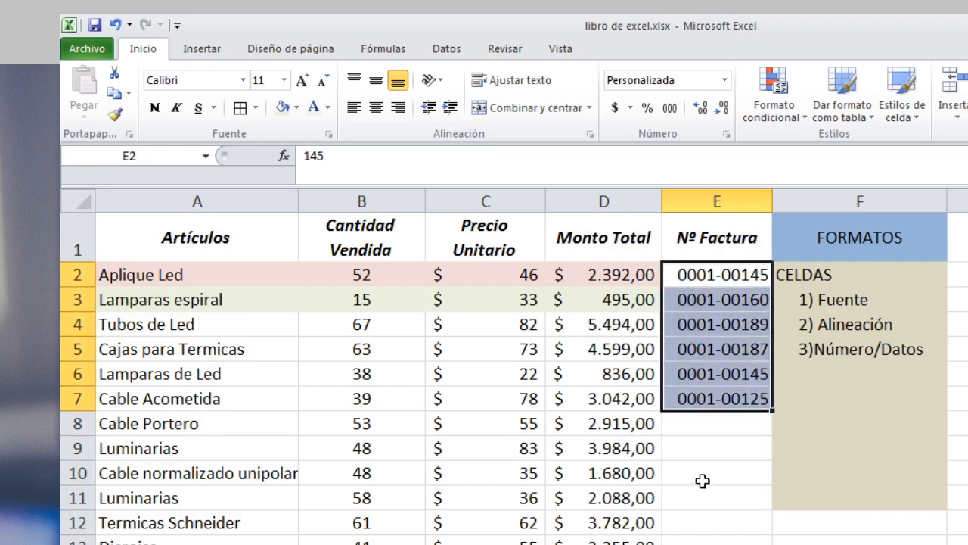
{"action": "left_click", "coordinate": [702, 479]}
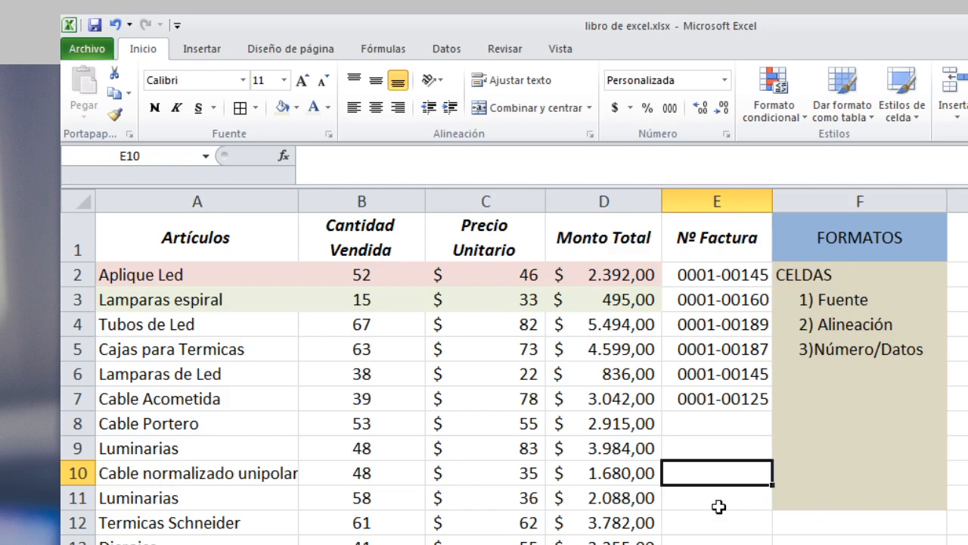
Narrow the Precio Unitario and Cantidad Vendida columns slightly
{"action": "left_click", "coordinate": [644, 421]}
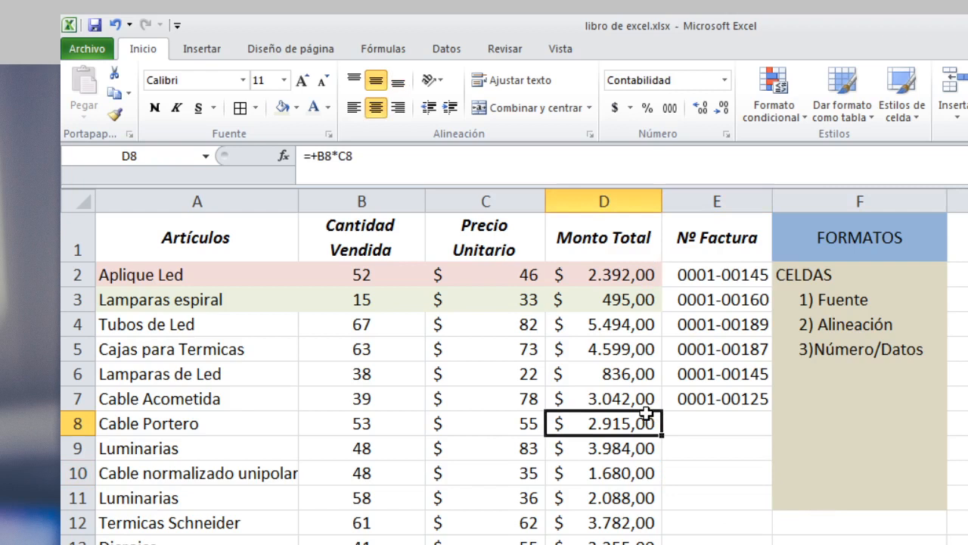
{"action": "left_click_drag", "start_coordinate": [544, 199], "coordinate": [514, 198]}
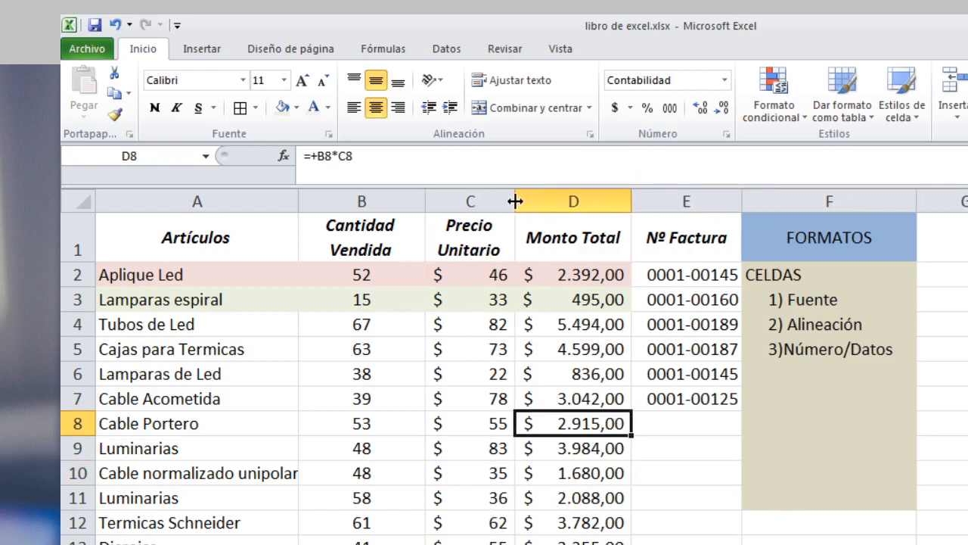
{"action": "left_click_drag", "start_coordinate": [425, 201], "coordinate": [396, 201]}
{"action": "left_click", "coordinate": [578, 370]}
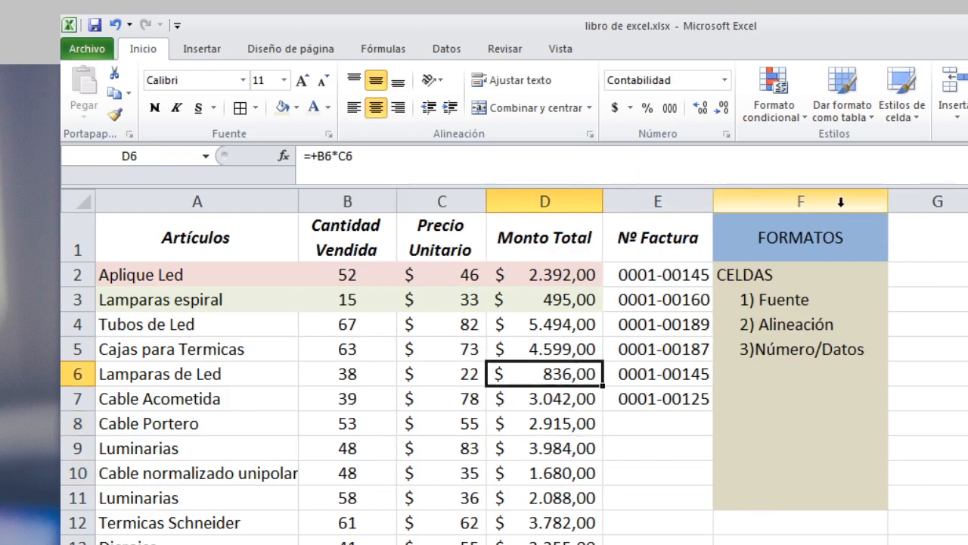
Insert a new column between Nº Factura and FORMATOS
{"action": "left_click", "coordinate": [754, 191]}
{"action": "right_click", "coordinate": [753, 191]}
{"action": "key", "text": "Escape"}
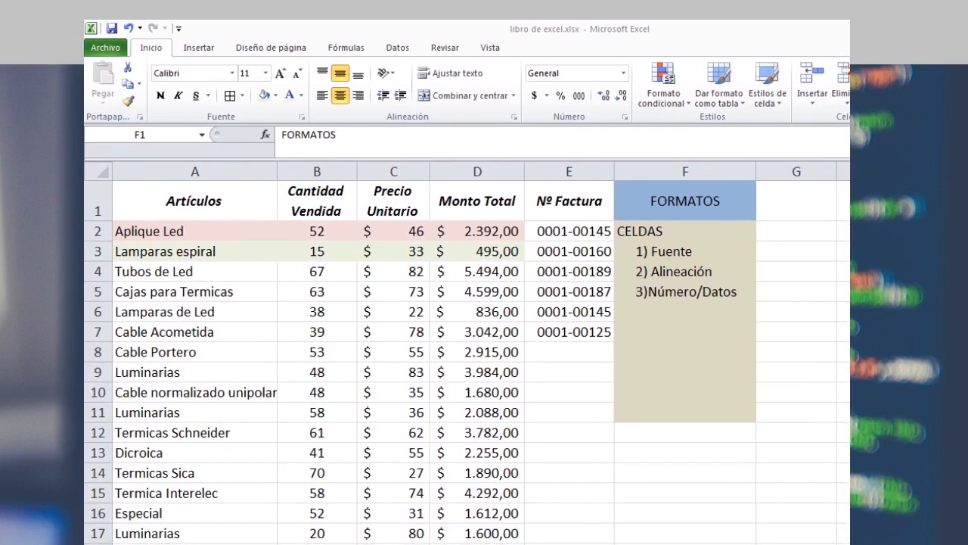
{"action": "key", "text": "ctrl+space"}
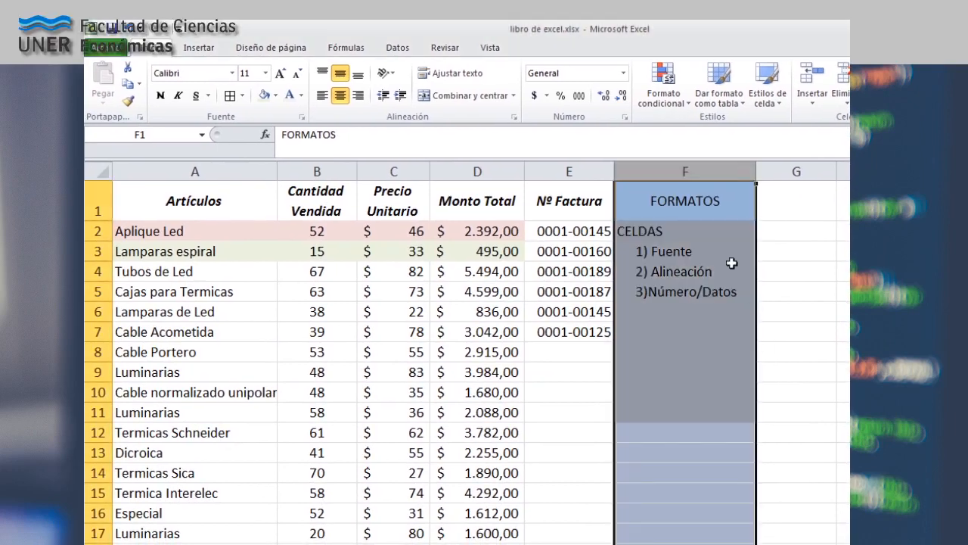
{"action": "right_click", "coordinate": [668, 178]}
{"action": "left_click", "coordinate": [710, 281]}
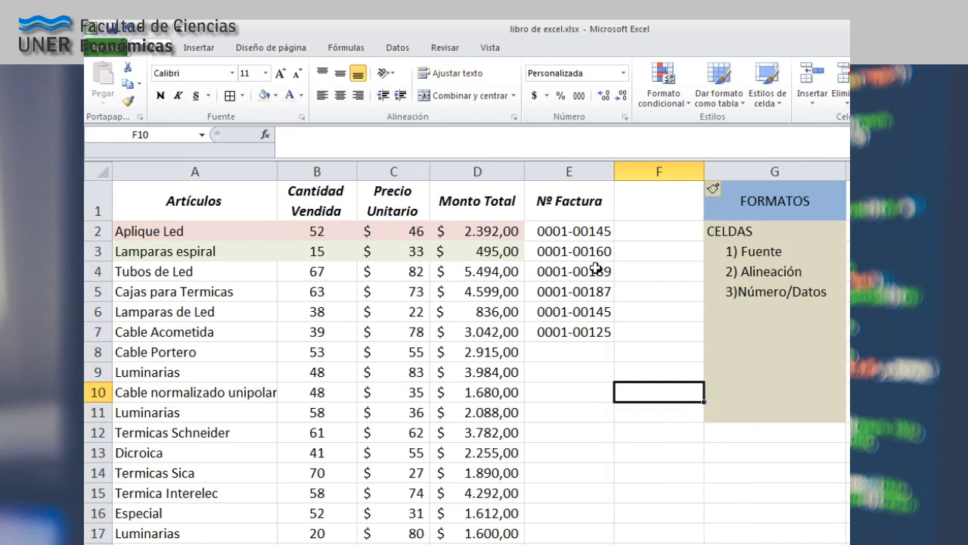
Copy the Nº Factura header into F1 and replace its text with "Fecha de Venta"
{"action": "left_click", "coordinate": [605, 210]}
{"action": "left_click_drag", "start_coordinate": [612, 220], "coordinate": [668, 204]}
{"action": "left_click", "coordinate": [668, 204]}
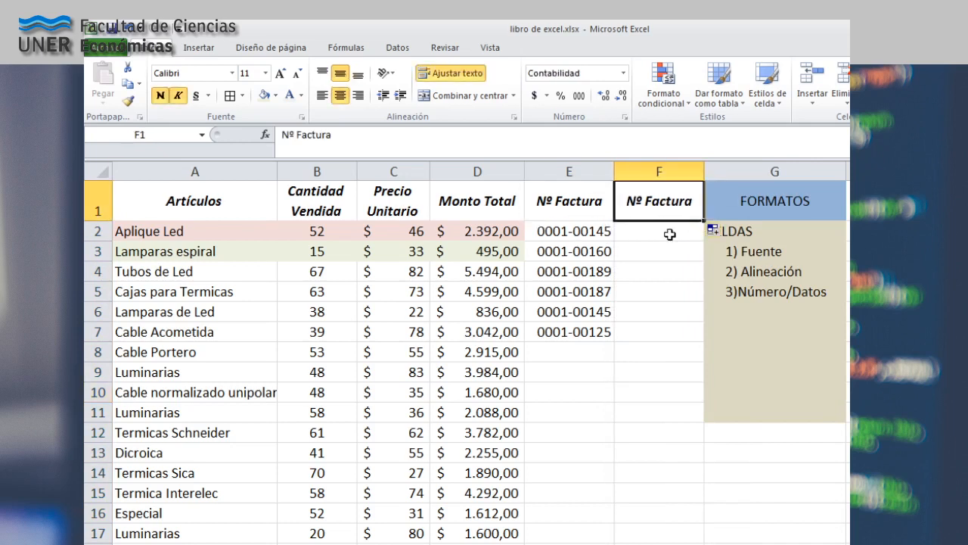
{"action": "type", "text": "Fecha de Venta"}
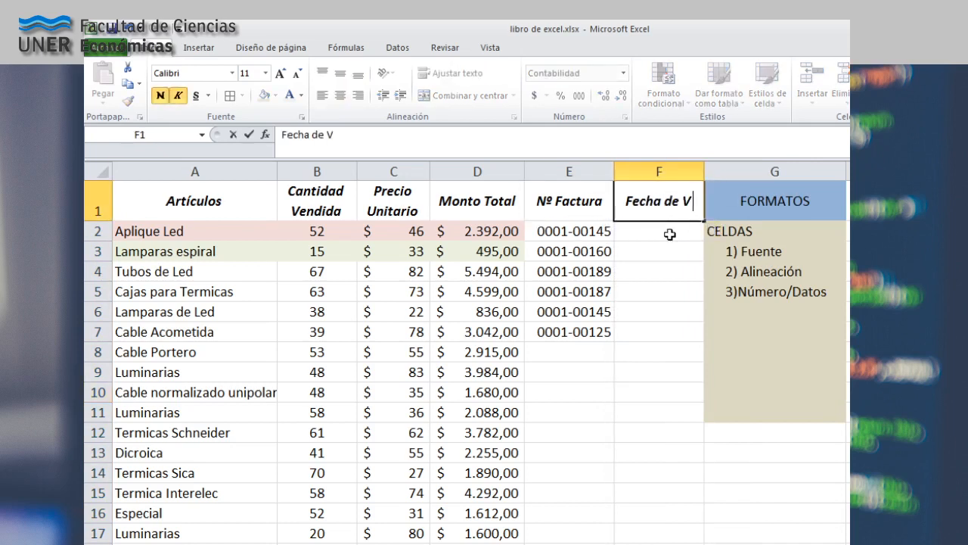
{"action": "key", "text": "Return"}
{"action": "key", "text": "Up"}
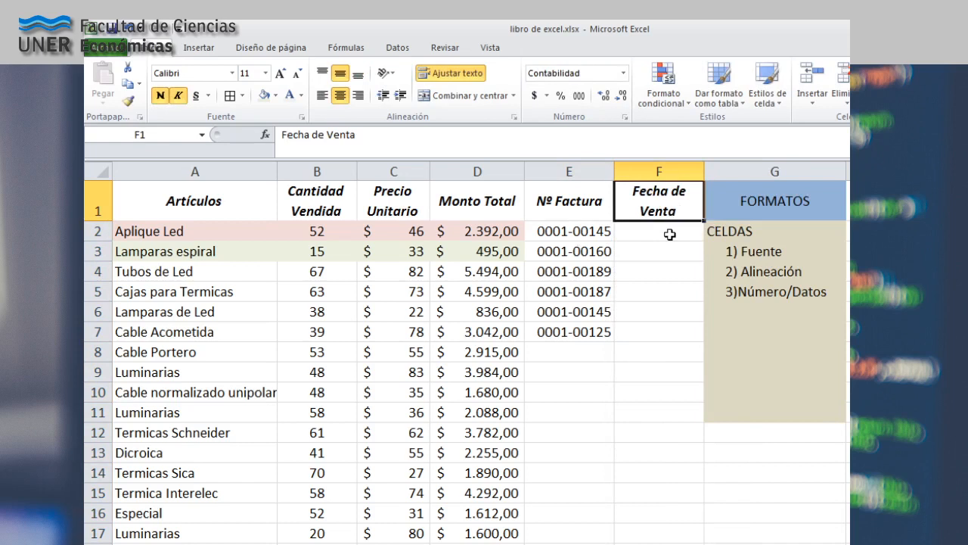
Enter the sale dates 01/05/2021, 01/08/2021 and 01/09/2021 in cells F2:F4
{"action": "left_click", "coordinate": [669, 234]}
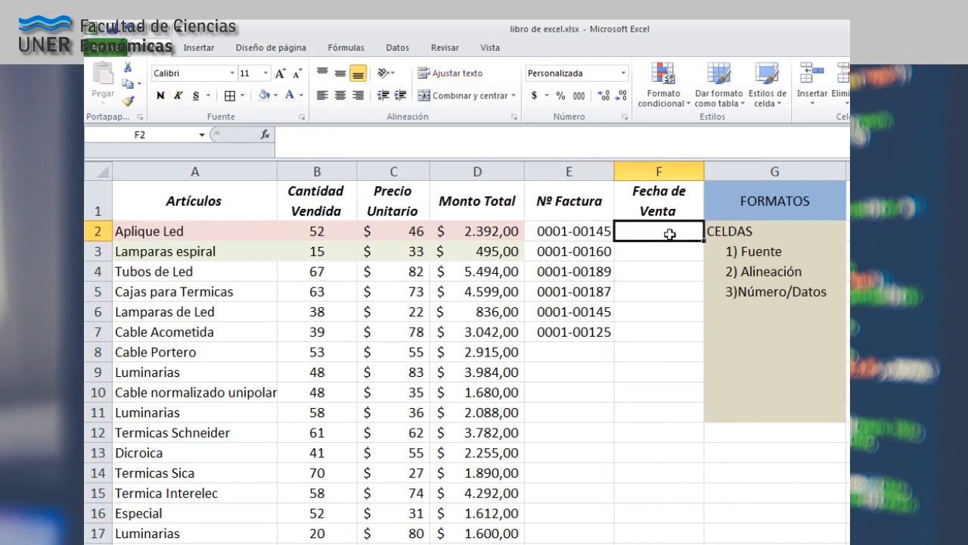
{"action": "type", "text": "01/05/2021"}
{"action": "key", "text": "Return"}
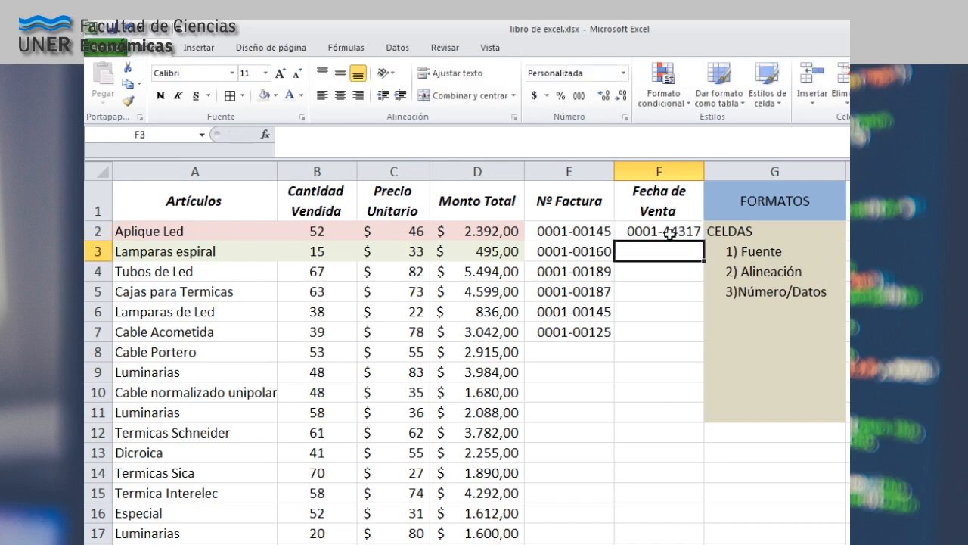
{"action": "type", "text": "01/08/2021"}
{"action": "key", "text": "Return"}
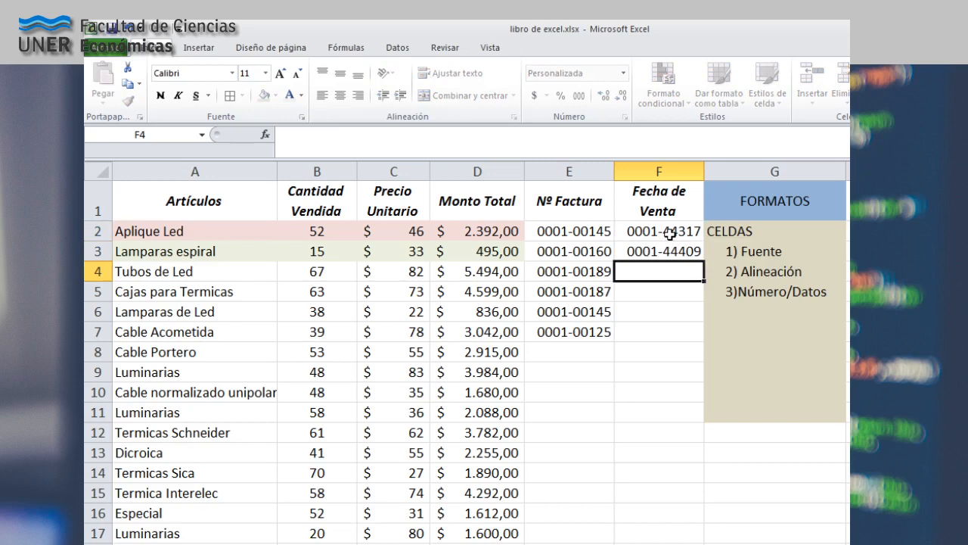
{"action": "type", "text": "01/06"}
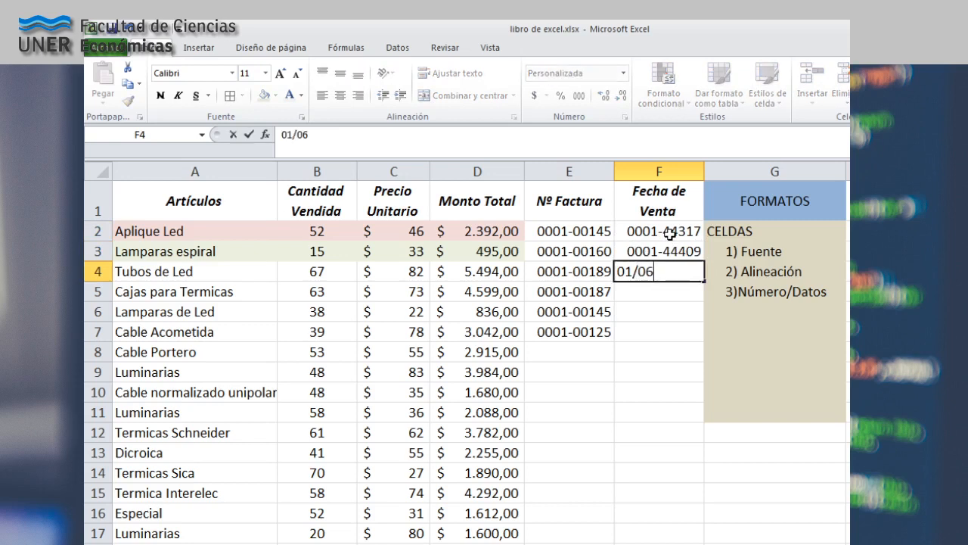
{"action": "key", "text": "BackSpace"}
{"action": "type", "text": "9/2021"}
{"action": "key", "text": "Return"}
{"action": "key", "text": "Up"}
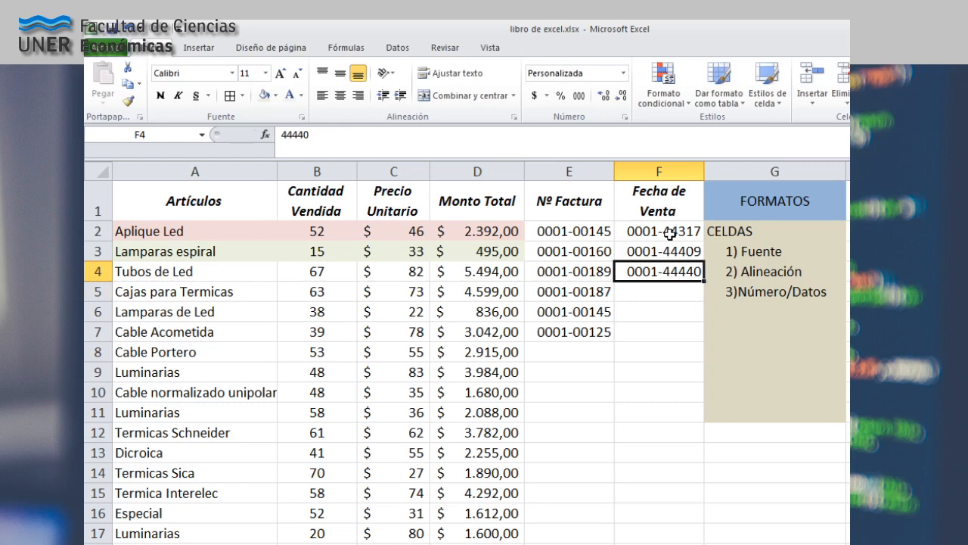
Examine how the Fecha de Venta entries in F2:F4 are displayed and stored under their current number format
{"action": "left_click", "coordinate": [670, 235]}
{"action": "left_click", "coordinate": [645, 248]}
{"action": "left_click", "coordinate": [653, 270]}
{"action": "left_click", "coordinate": [653, 229]}
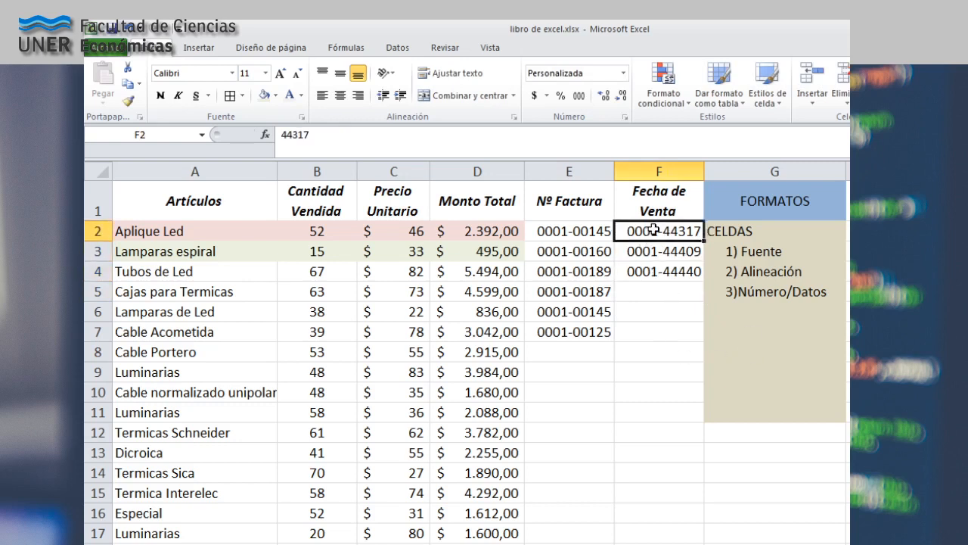
{"action": "left_click", "coordinate": [658, 272]}
{"action": "left_click", "coordinate": [661, 249]}
{"action": "left_click", "coordinate": [664, 233]}
{"action": "left_click", "coordinate": [678, 266]}
{"action": "left_click", "coordinate": [677, 225]}
{"action": "left_click", "coordinate": [699, 316]}
{"action": "left_click_drag", "start_coordinate": [693, 232], "coordinate": [675, 270]}
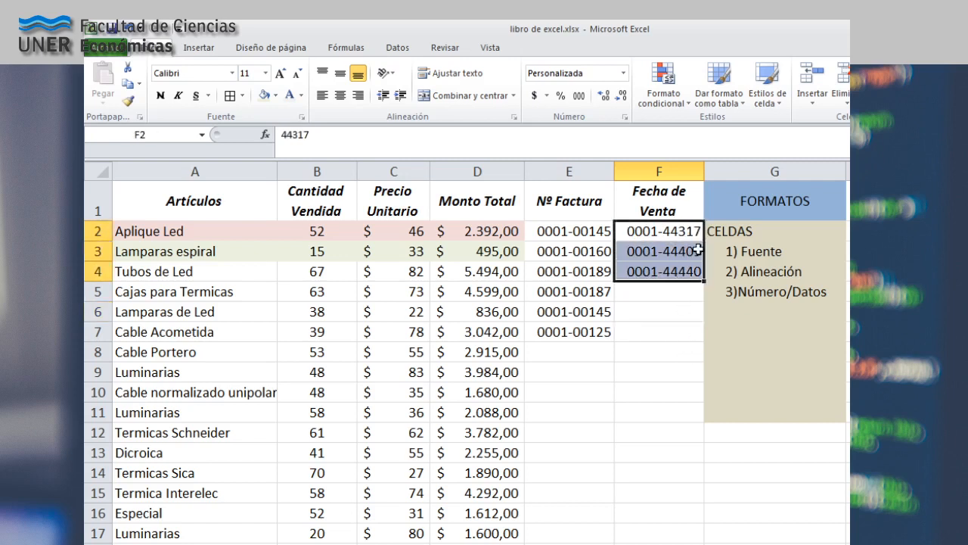
{"action": "left_click", "coordinate": [659, 295]}
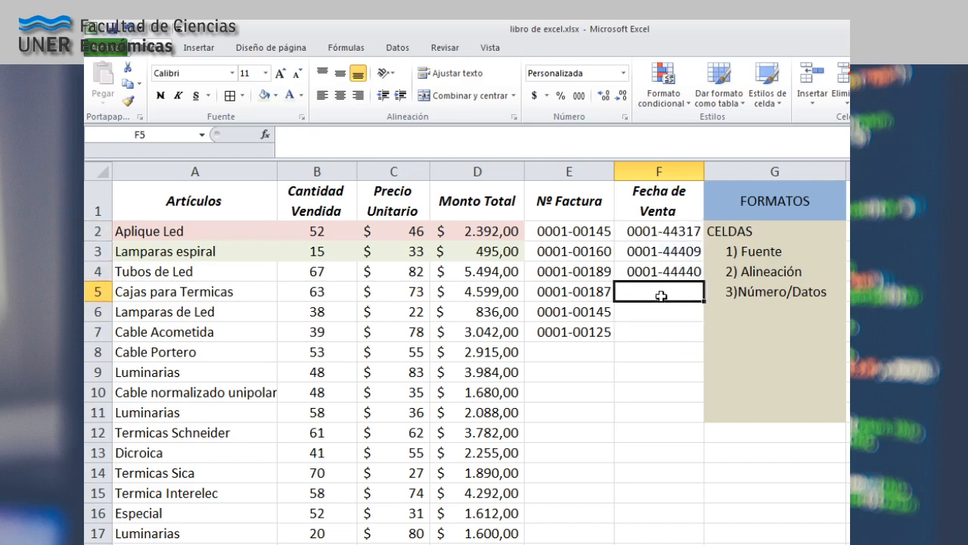
{"action": "left_click", "coordinate": [670, 225]}
{"action": "left_click", "coordinate": [674, 253]}
{"action": "left_click", "coordinate": [669, 280]}
Apply the Fecha corta number format to the entire Fecha de Venta column and check the dates in F2:F4
{"action": "left_click_drag", "start_coordinate": [664, 225], "coordinate": [650, 372]}
{"action": "left_click", "coordinate": [678, 173]}
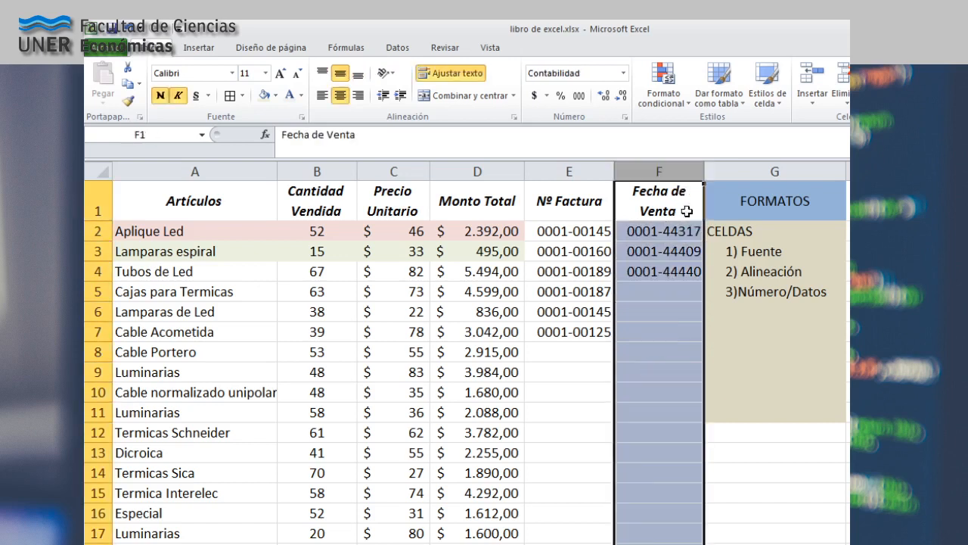
{"action": "left_click", "coordinate": [623, 73]}
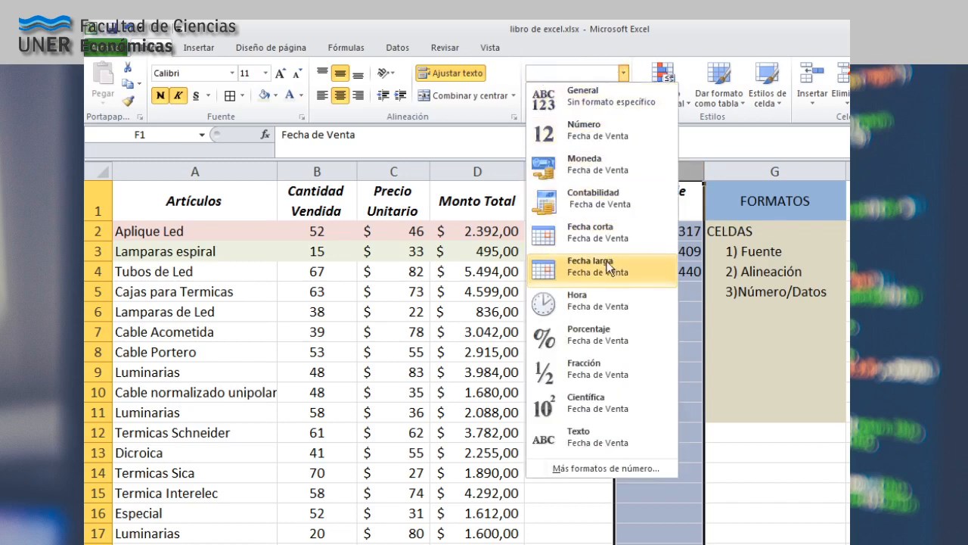
{"action": "left_click", "coordinate": [609, 236]}
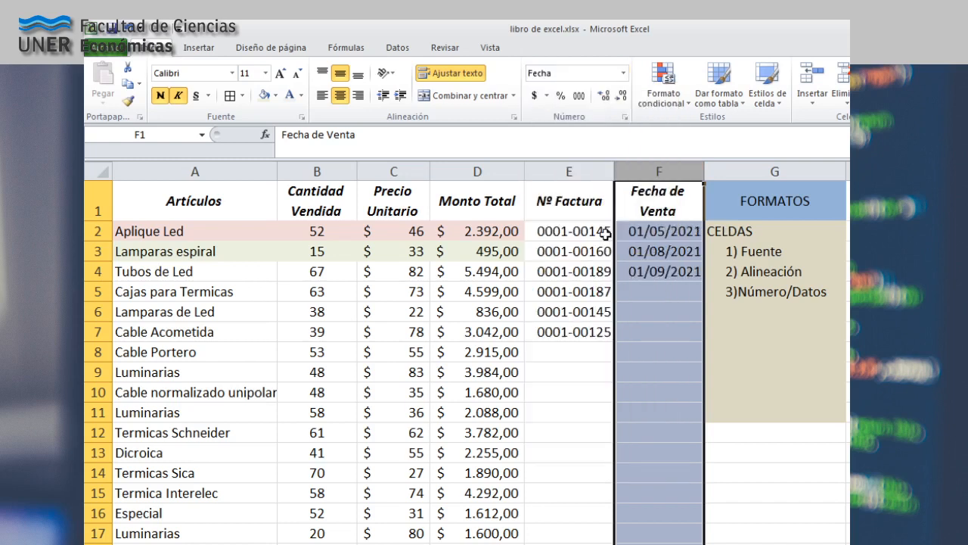
{"action": "left_click", "coordinate": [669, 356]}
{"action": "left_click_drag", "start_coordinate": [674, 232], "coordinate": [662, 276]}
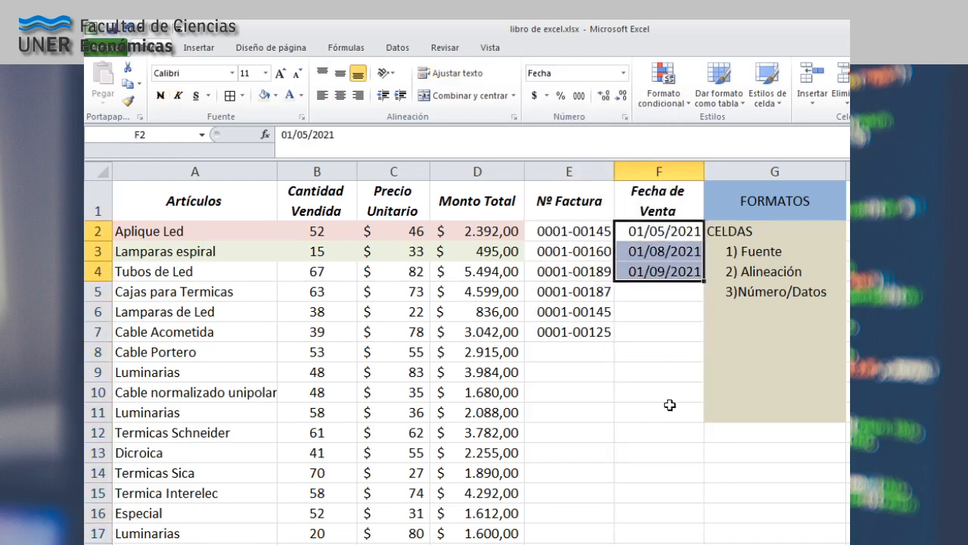
Switch the entire Fecha de Venta column to the General number format and inspect the value stored in F4
{"action": "left_click", "coordinate": [685, 368]}
{"action": "left_click_drag", "start_coordinate": [677, 233], "coordinate": [666, 393]}
{"action": "left_click", "coordinate": [657, 172]}
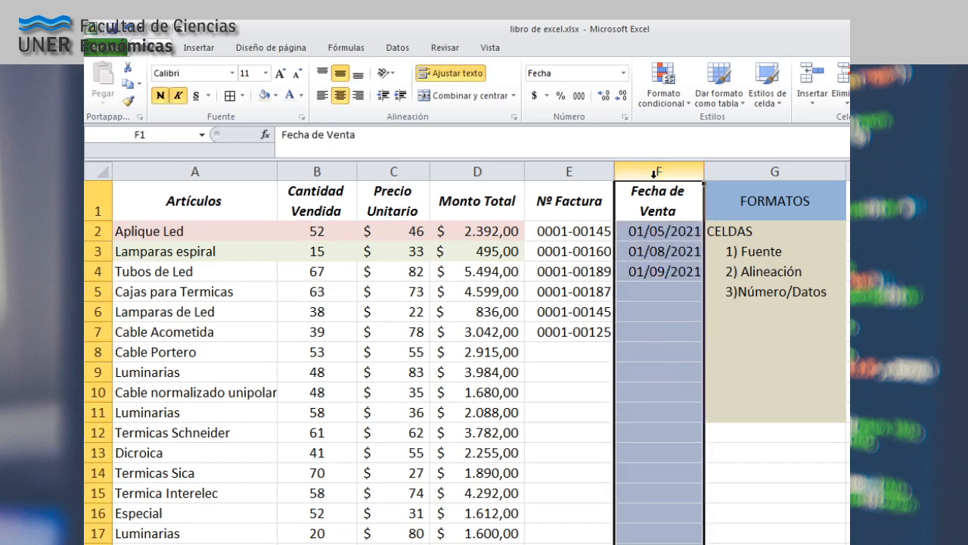
{"action": "left_click", "coordinate": [623, 73]}
{"action": "left_click", "coordinate": [621, 90]}
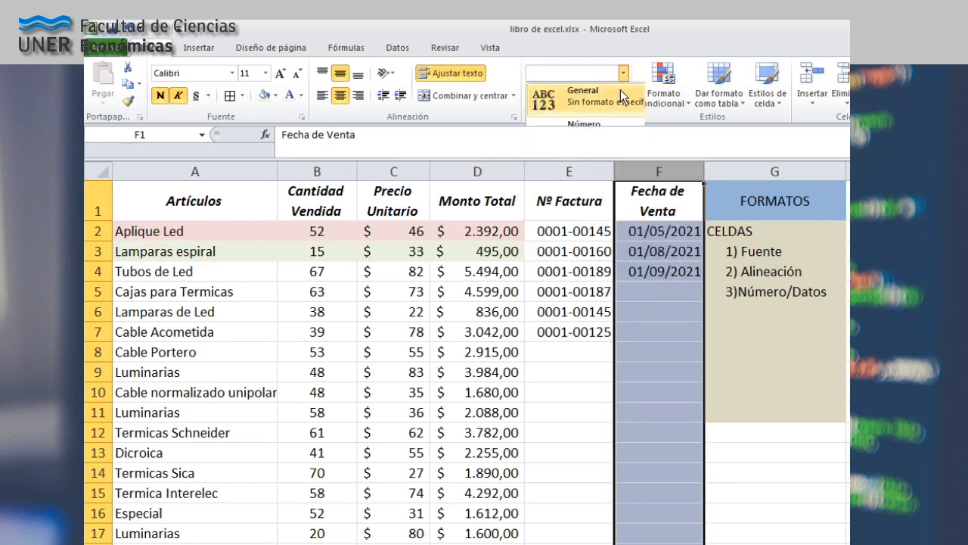
{"action": "left_click", "coordinate": [681, 378]}
{"action": "left_click", "coordinate": [658, 172]}
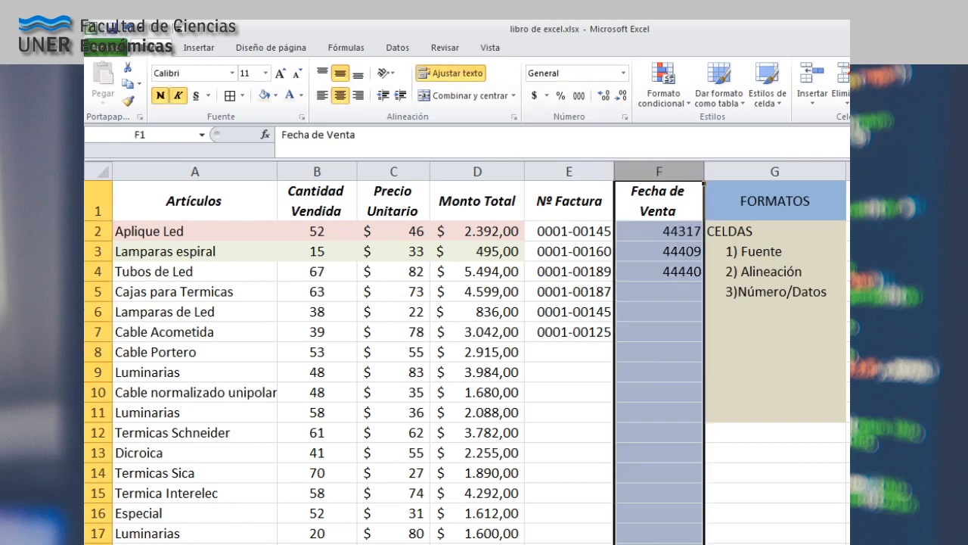
{"action": "left_click", "coordinate": [675, 480]}
{"action": "left_click", "coordinate": [690, 275]}
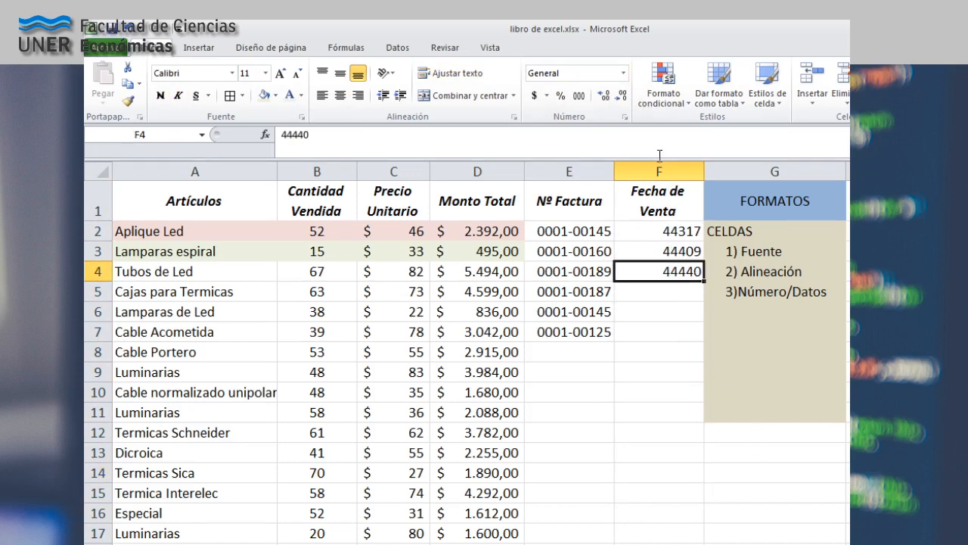
Reapply the Fecha corta number format to all of column F
{"action": "left_click", "coordinate": [659, 172]}
{"action": "left_click", "coordinate": [624, 73]}
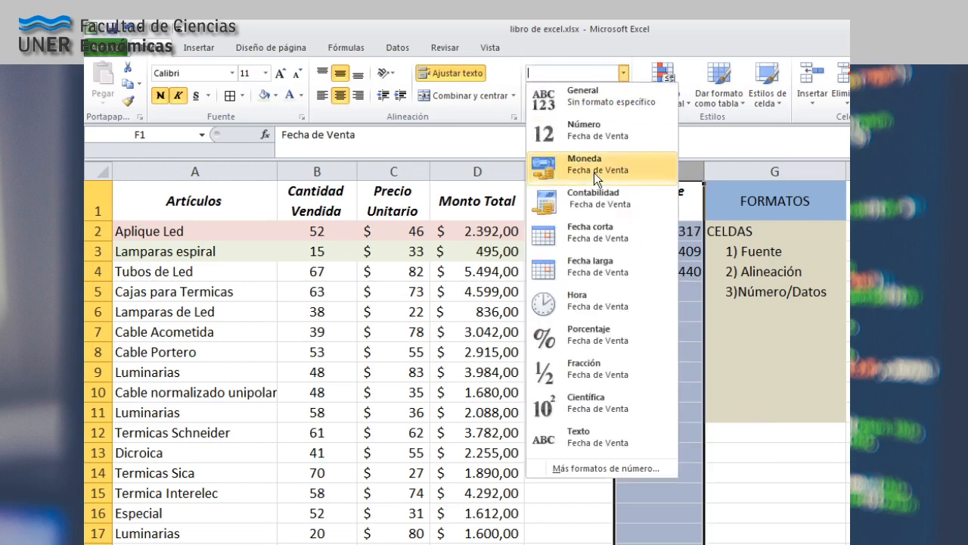
{"action": "left_click", "coordinate": [593, 241]}
{"action": "left_click", "coordinate": [654, 314]}
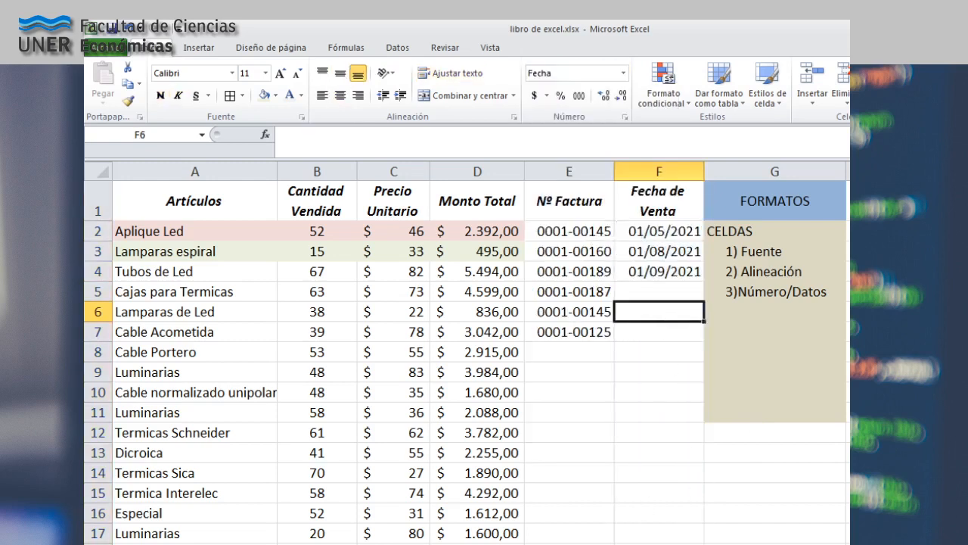
{"action": "left_click", "coordinate": [764, 301]}
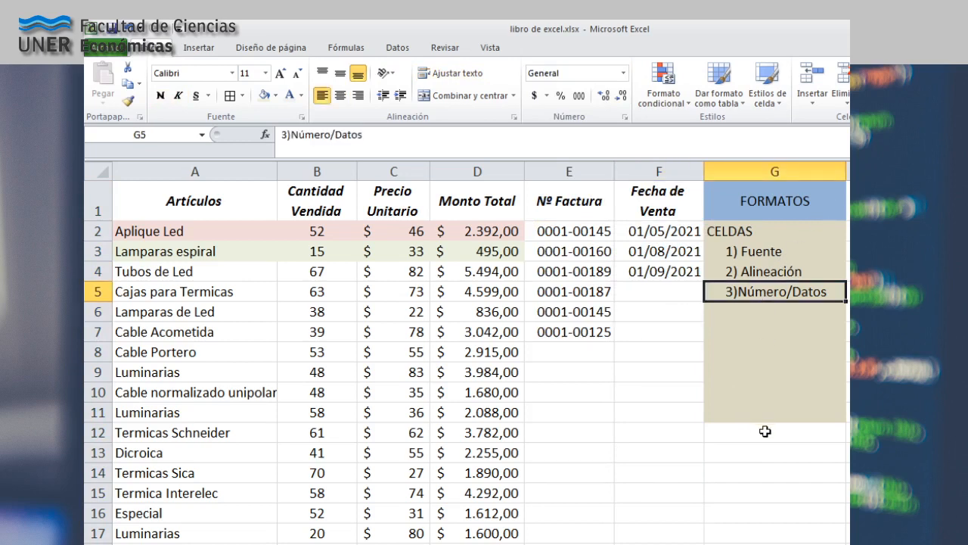